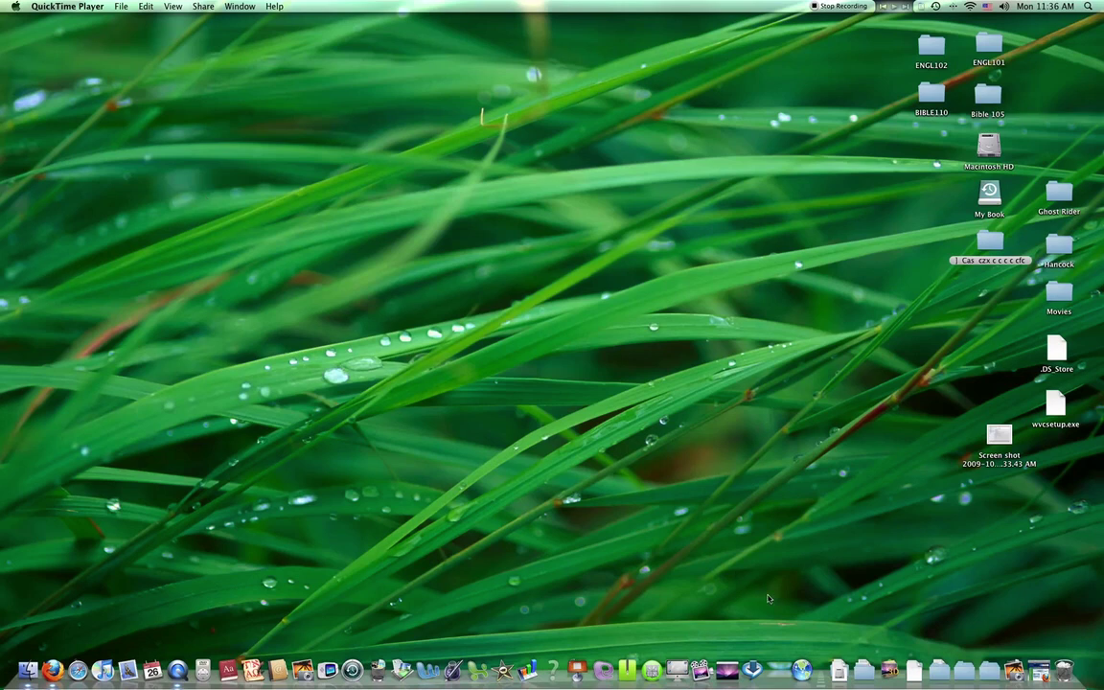
Launch 3D Image Commander and move its window to the upper left.
{"action": "left_click", "coordinate": [890, 671]}
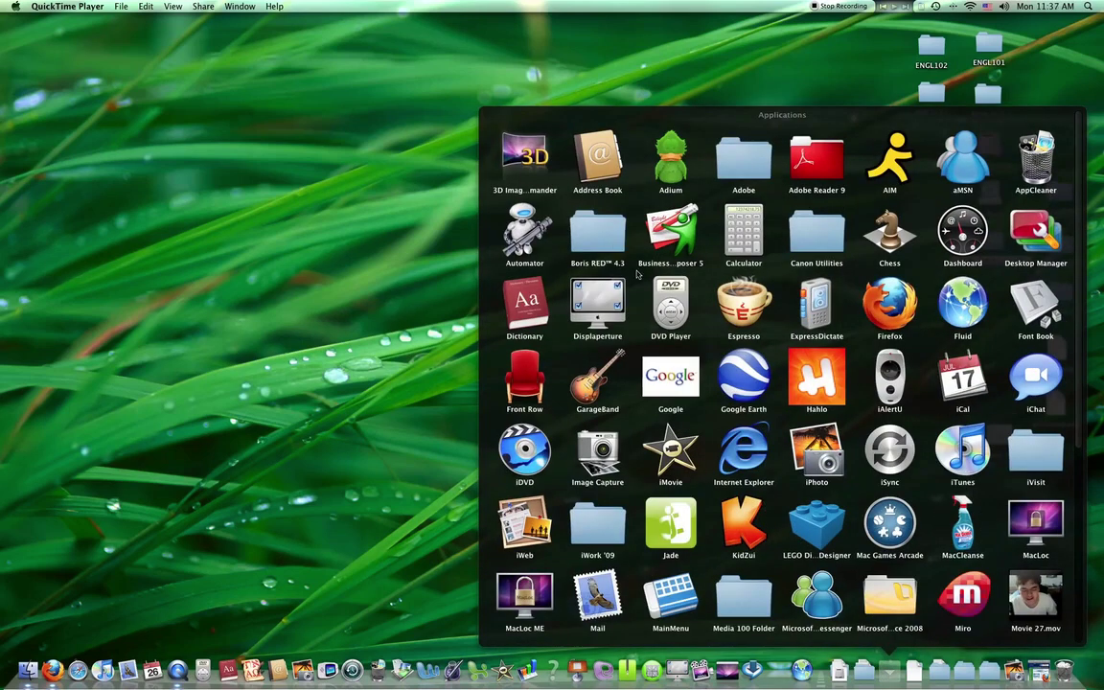
{"action": "left_click", "coordinate": [451, 144]}
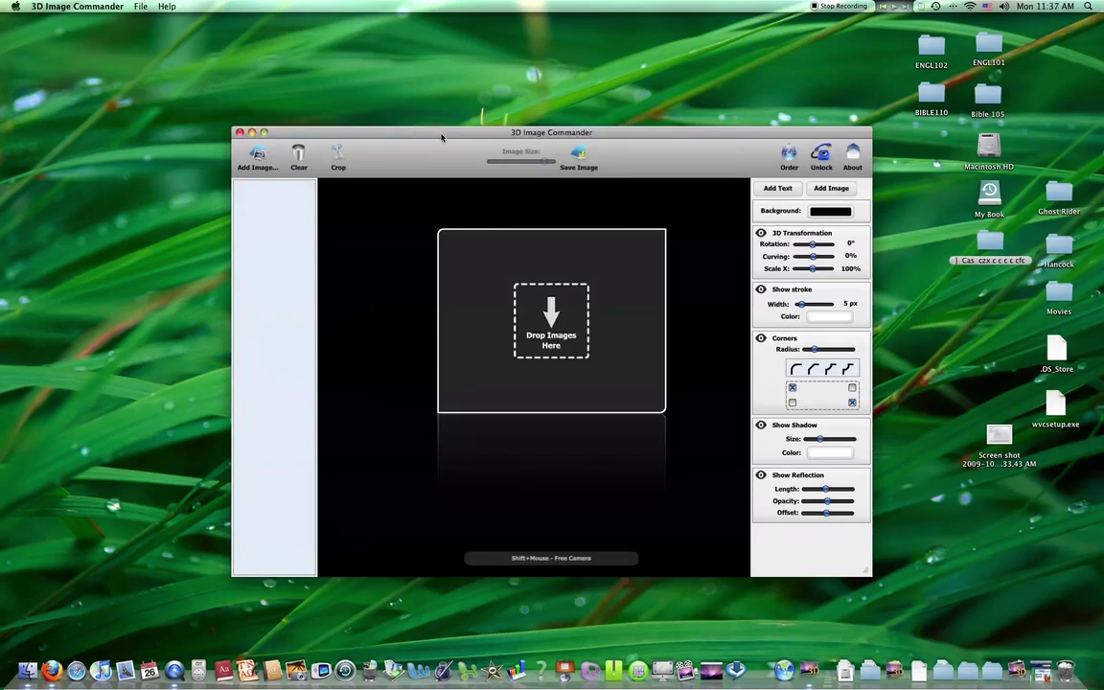
{"action": "left_click_drag", "start_coordinate": [443, 124], "coordinate": [255, 46]}
Drag the test screenflow webcam photo from iPhoto into the canvas, then close iPhoto.
{"action": "left_click", "coordinate": [296, 670]}
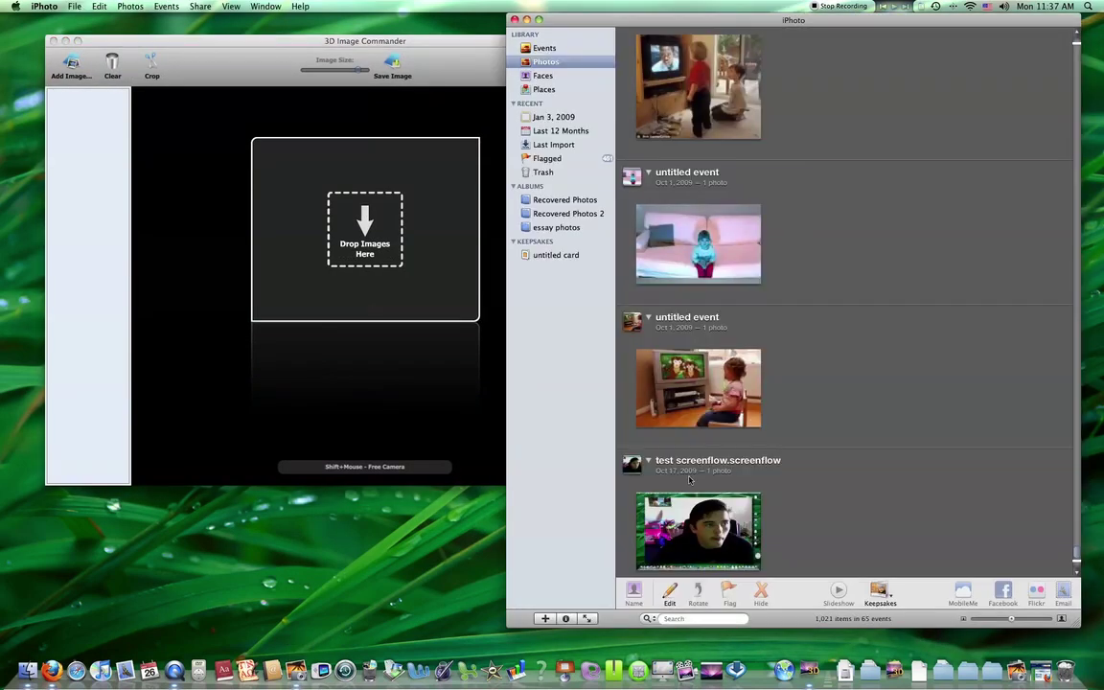
{"action": "left_click_drag", "start_coordinate": [662, 537], "coordinate": [362, 280]}
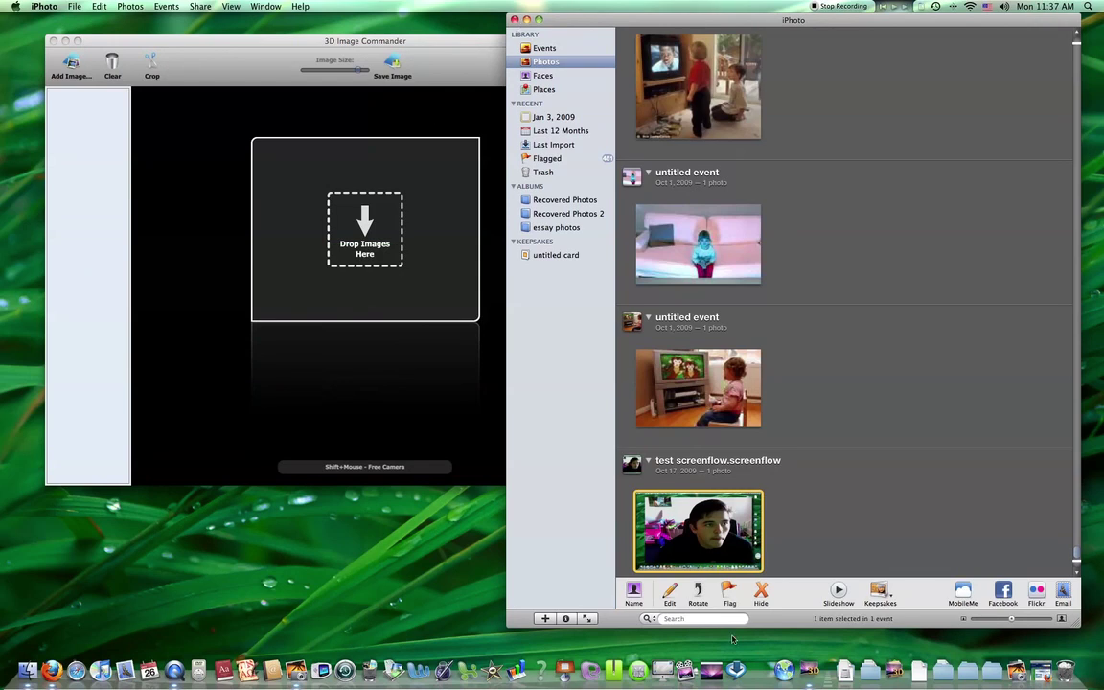
{"action": "left_click_drag", "start_coordinate": [647, 505], "coordinate": [367, 251]}
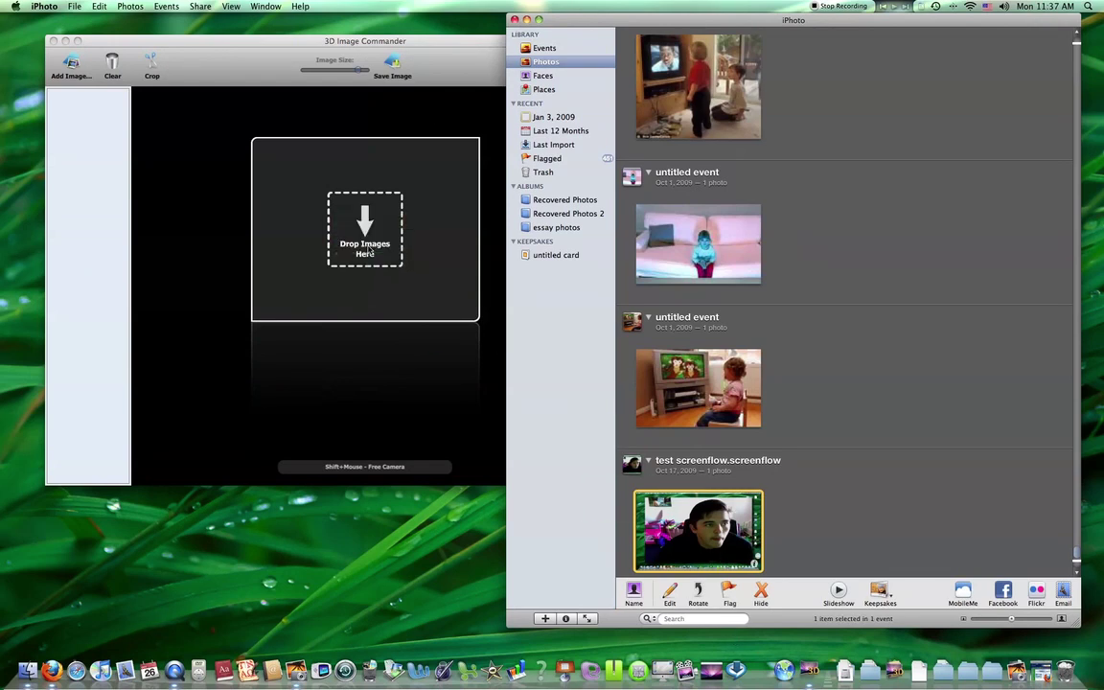
{"action": "left_click", "coordinate": [513, 19]}
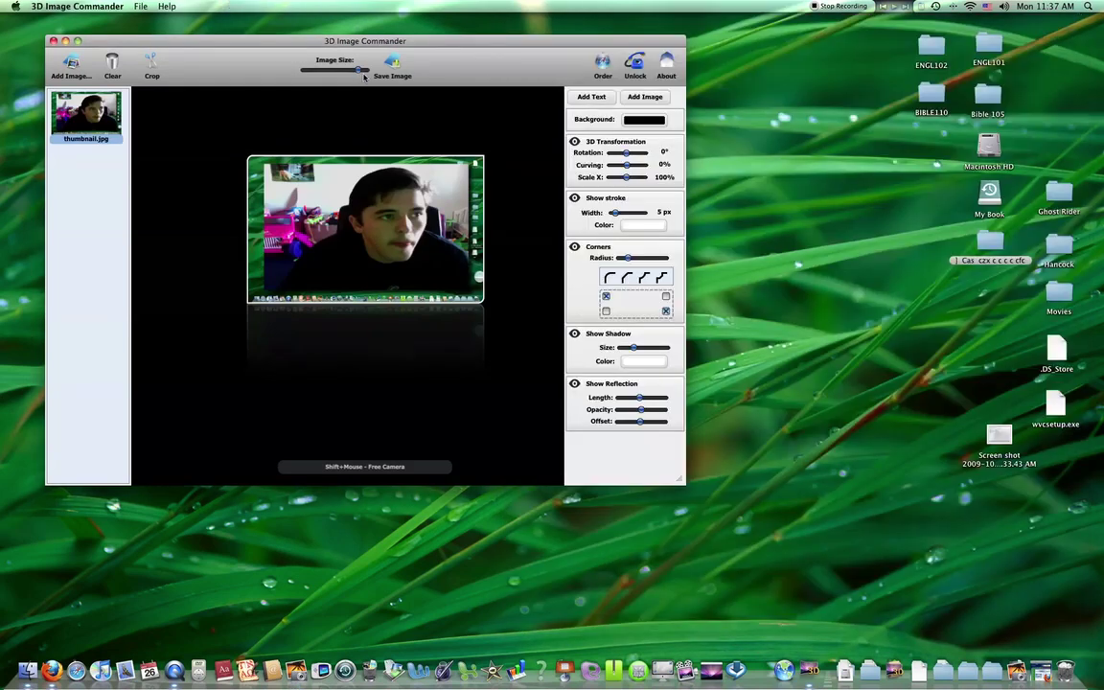
Shrink the image size slightly and crop tightly around the face, cutting out the dock strip.
{"action": "mouse_move", "coordinate": [356, 70]}
{"action": "left_mouse_down"}
{"action": "mouse_move", "coordinate": [285, 70]}
{"action": "mouse_move", "coordinate": [352, 70]}
{"action": "left_mouse_up"}
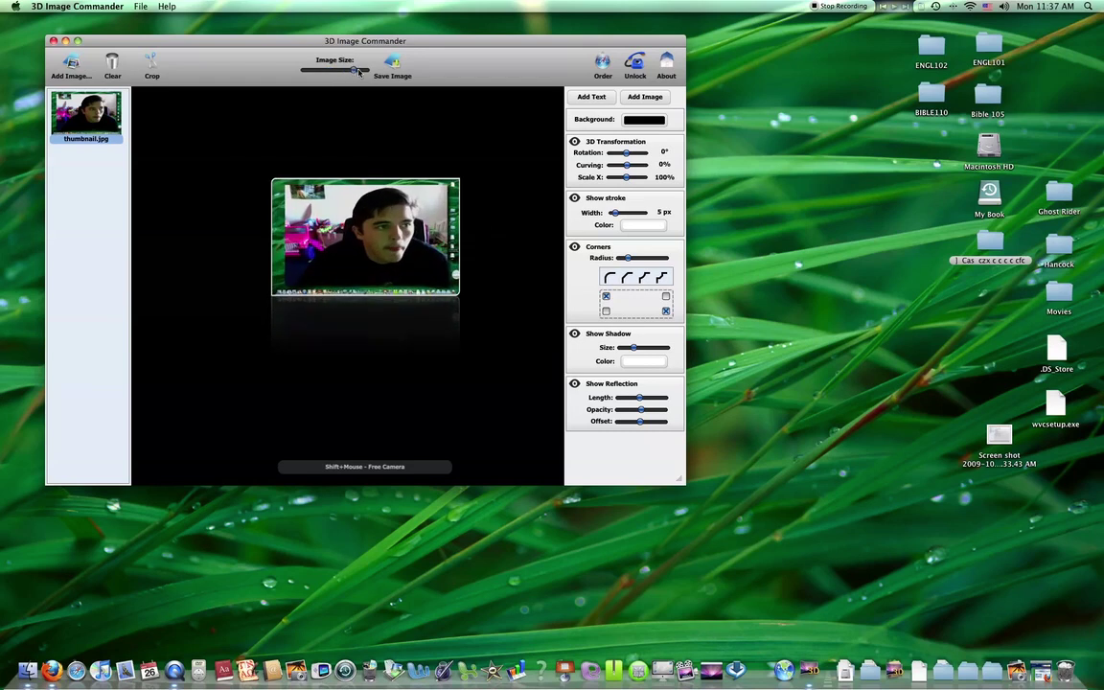
{"action": "left_click", "coordinate": [153, 70]}
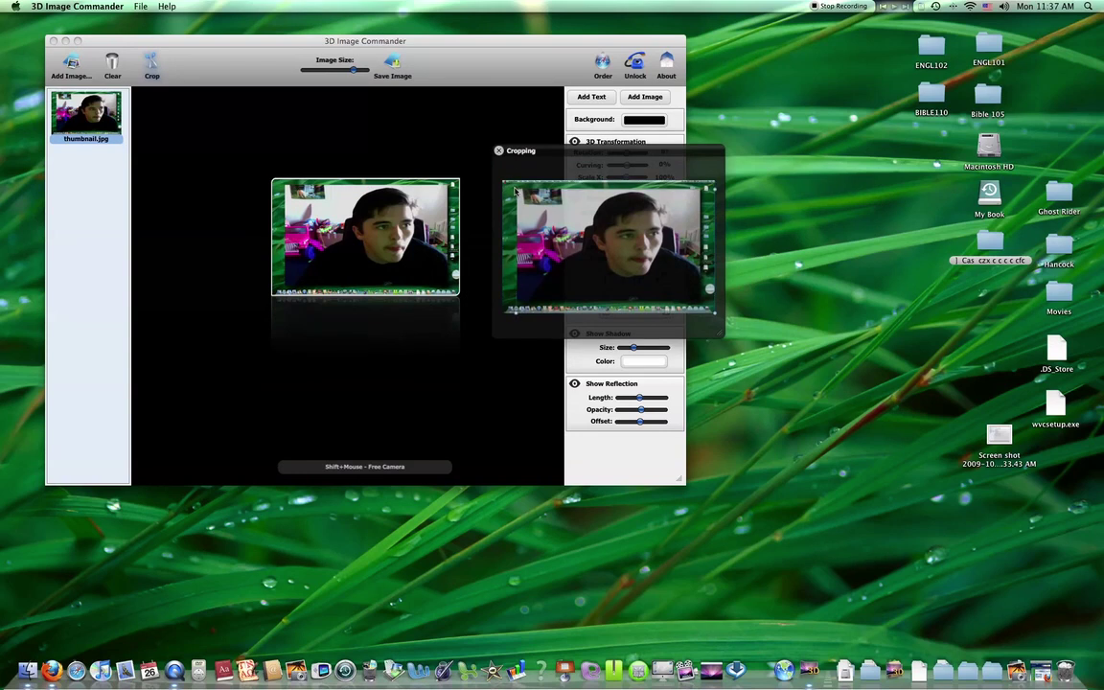
{"action": "left_click_drag", "start_coordinate": [413, 230], "coordinate": [387, 230]}
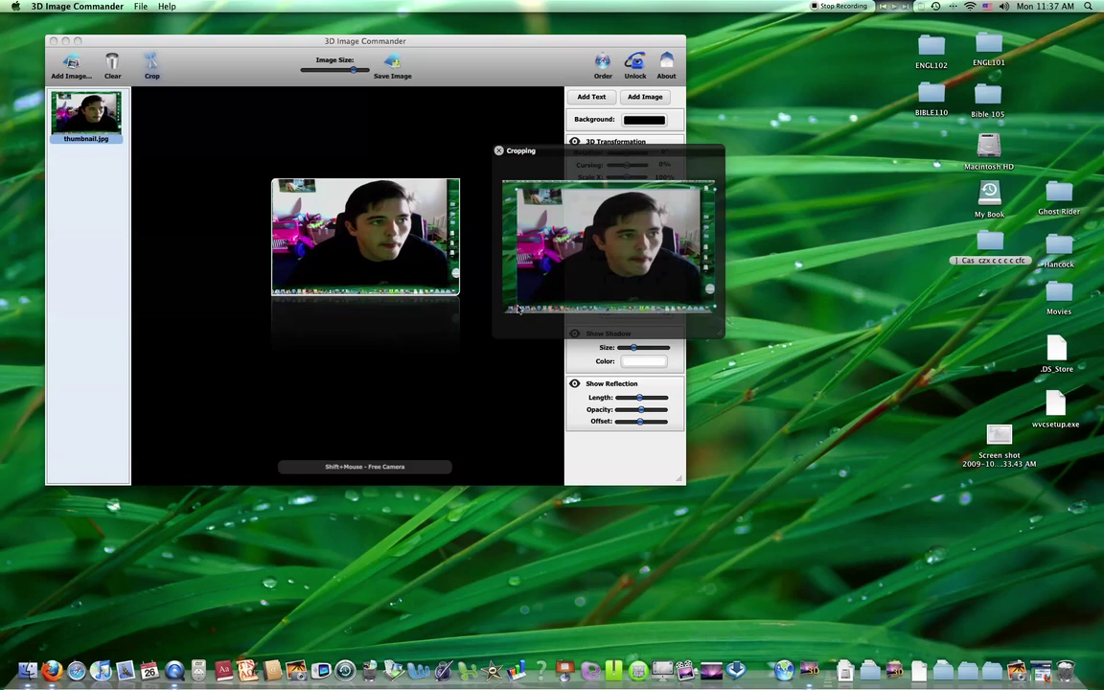
{"action": "left_click_drag", "start_coordinate": [705, 307], "coordinate": [726, 313]}
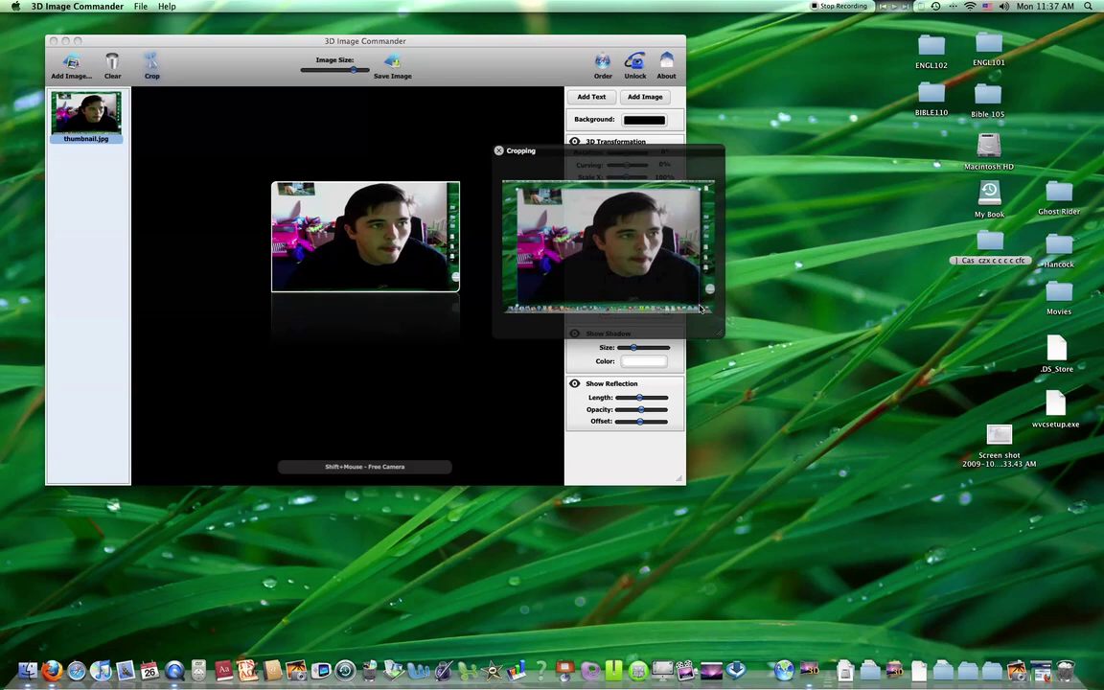
{"action": "left_click_drag", "start_coordinate": [521, 271], "coordinate": [484, 264]}
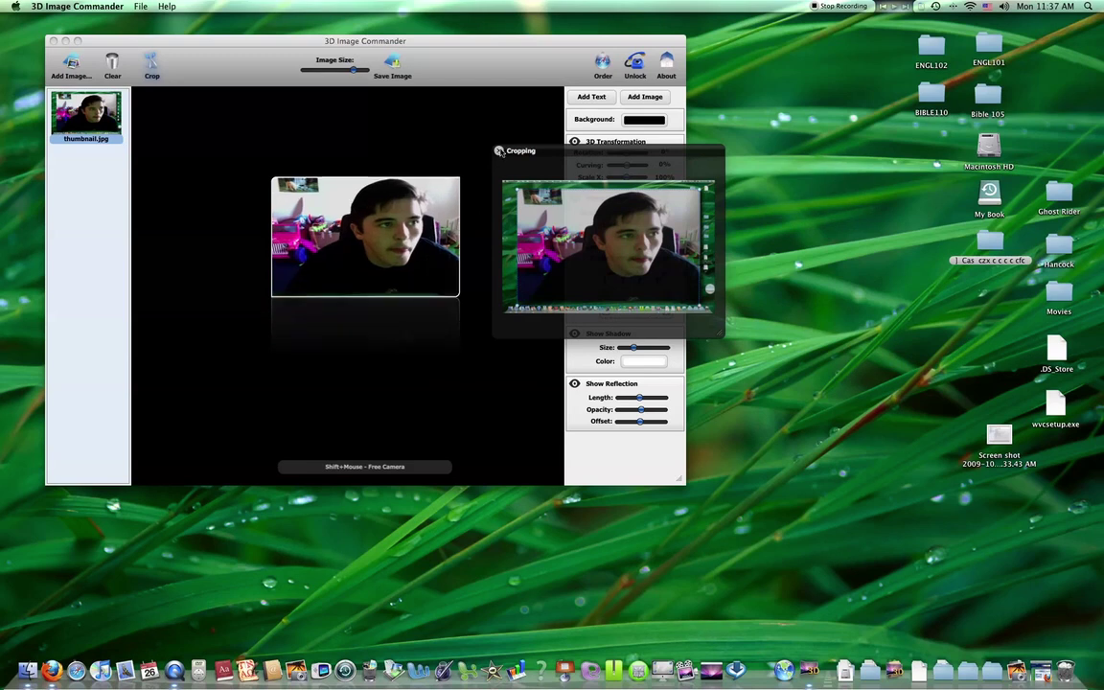
{"action": "left_click", "coordinate": [499, 152]}
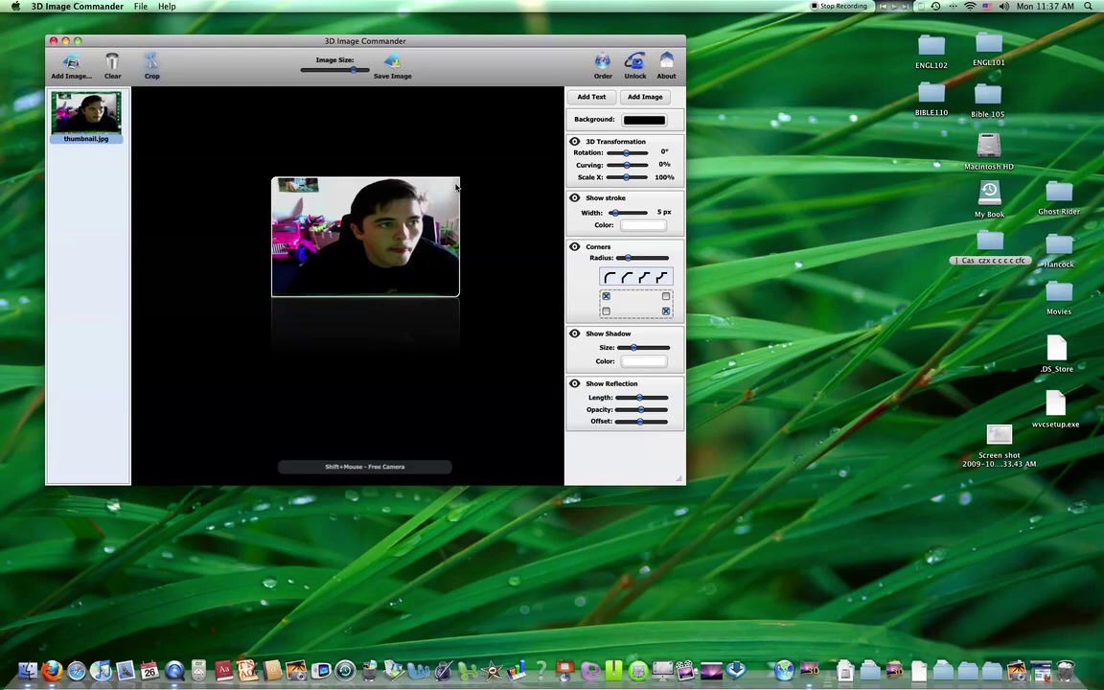
Add a '3D Image Commander' text caption and move it lower, under the face.
{"action": "left_click", "coordinate": [590, 99]}
{"action": "left_click_drag", "start_coordinate": [371, 248], "coordinate": [382, 267]}
{"action": "key", "text": "super+t"}
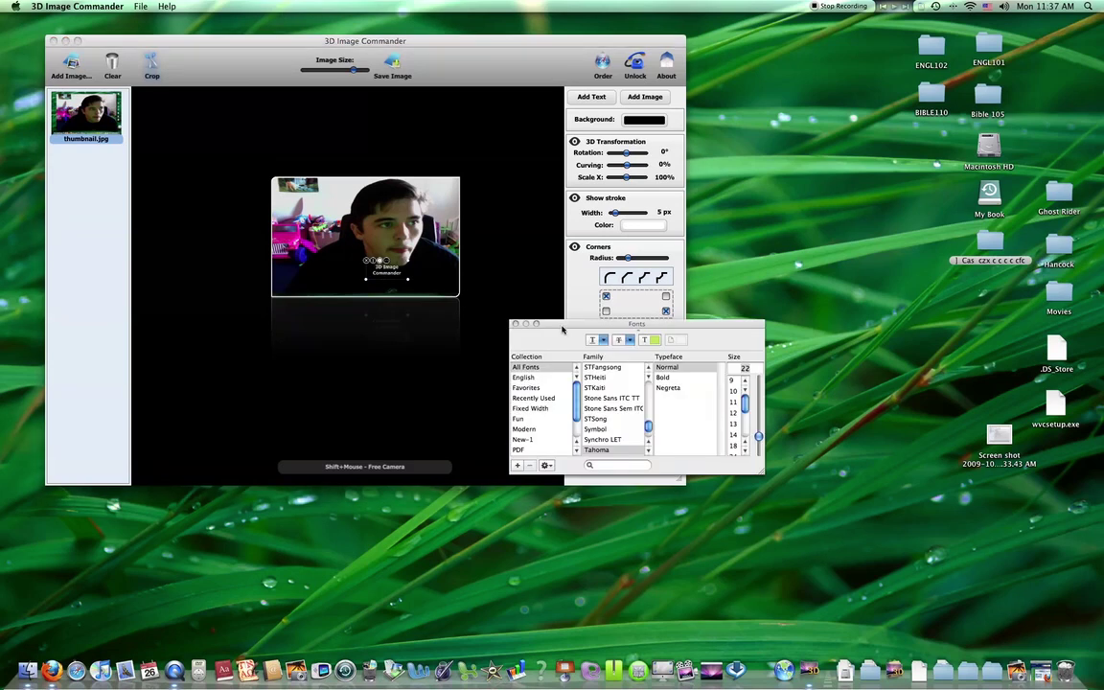
{"action": "left_click_drag", "start_coordinate": [563, 330], "coordinate": [557, 308]}
{"action": "left_click", "coordinate": [609, 320]}
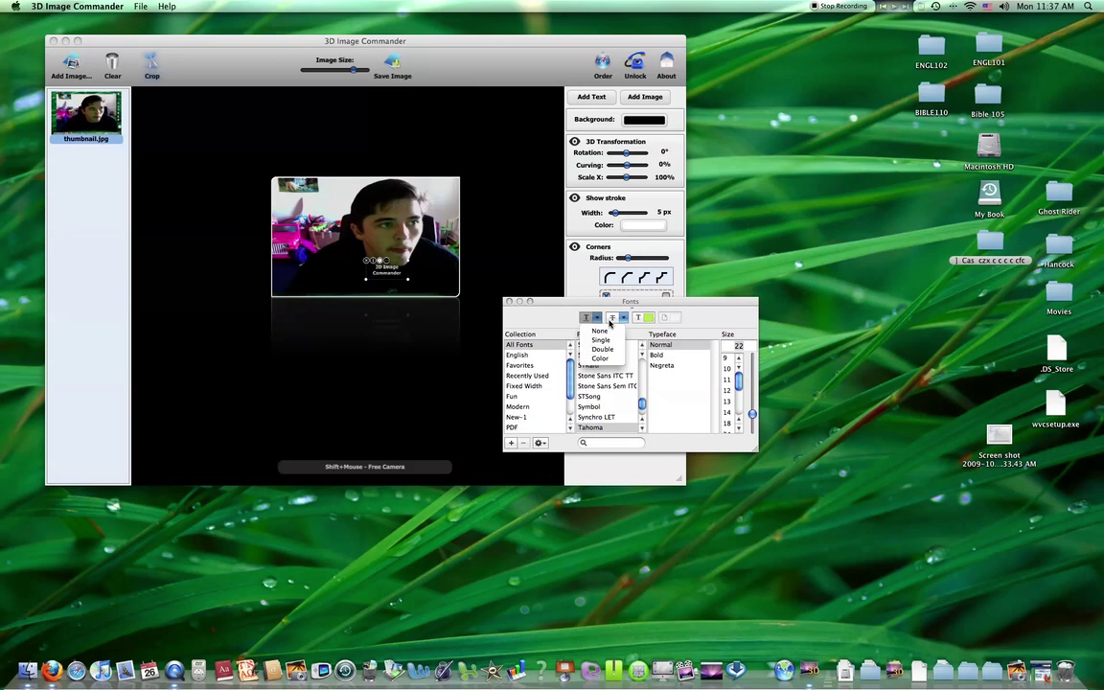
{"action": "left_click", "coordinate": [614, 322]}
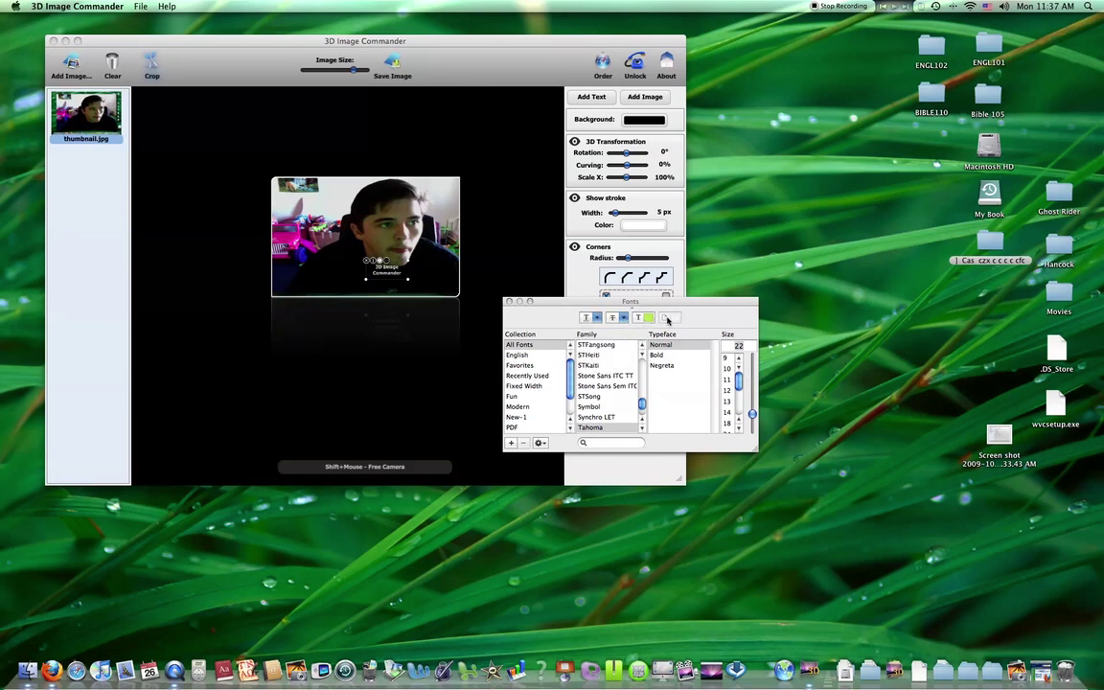
{"action": "left_click", "coordinate": [509, 303]}
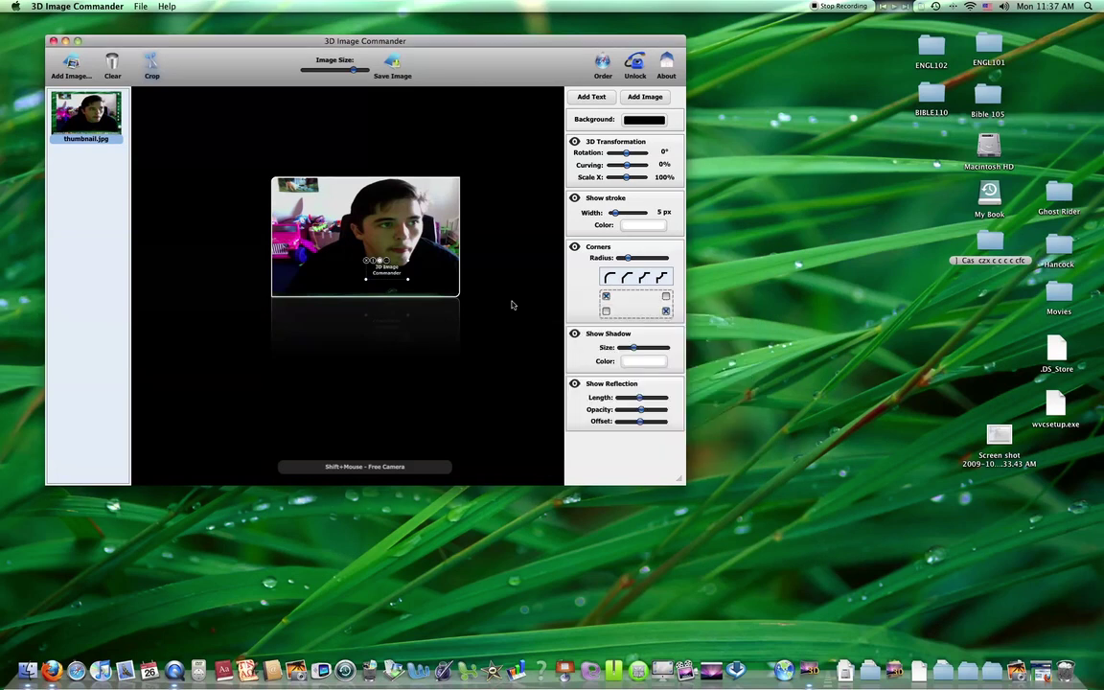
Recolour the caption text blue.
{"action": "left_click", "coordinate": [380, 261]}
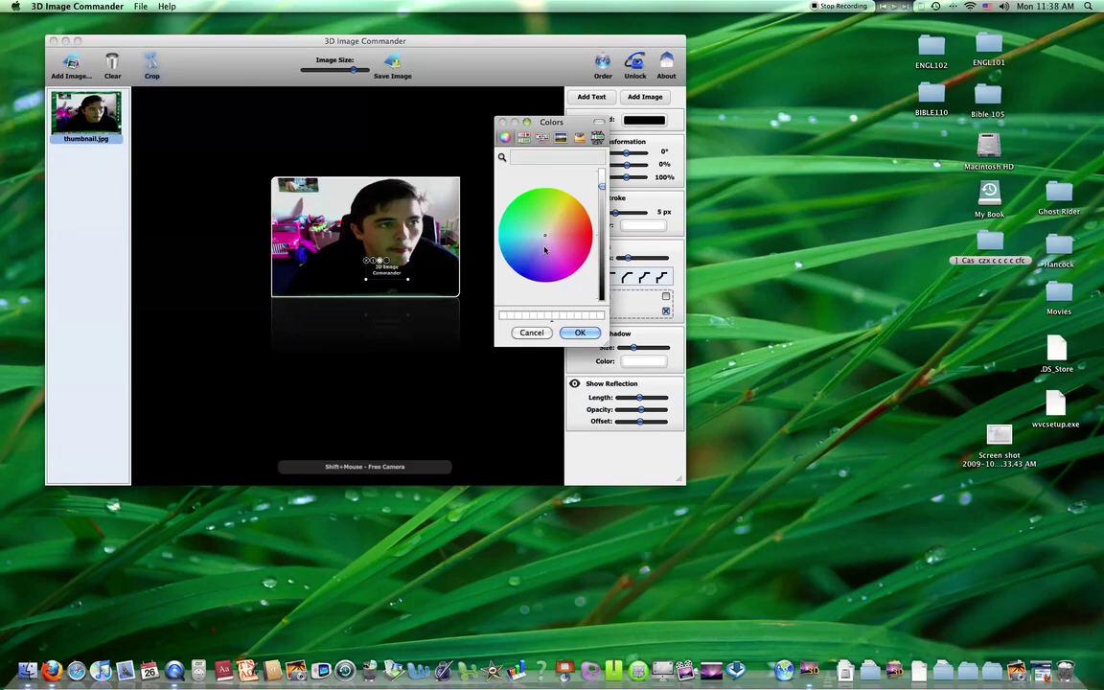
{"action": "left_click", "coordinate": [519, 267]}
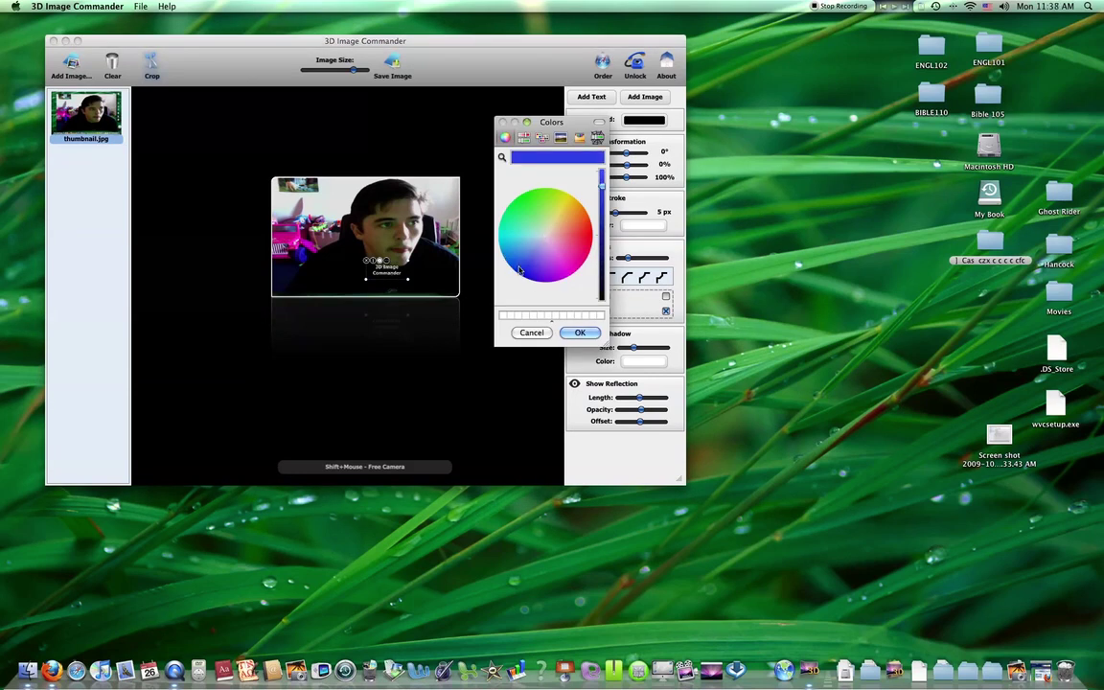
{"action": "left_click", "coordinate": [582, 334]}
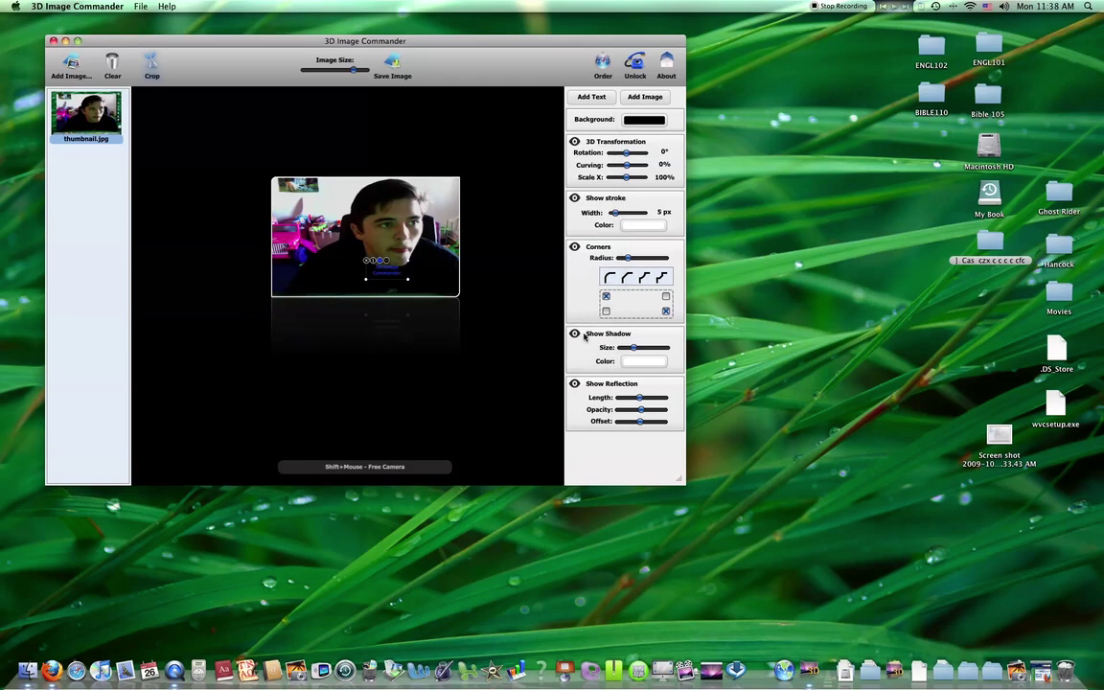
Replace the caption wording with a short line naming the person.
{"action": "double_click", "coordinate": [388, 273]}
{"action": "key", "text": "BackSpace"}
{"action": "type", "text": "This Emmanuel"}
{"action": "left_click", "coordinate": [410, 280]}
Nudge the blue caption slightly lower, near the photo's bottom edge.
{"action": "left_click", "coordinate": [403, 284]}
{"action": "left_click_drag", "start_coordinate": [403, 278], "coordinate": [403, 285]}
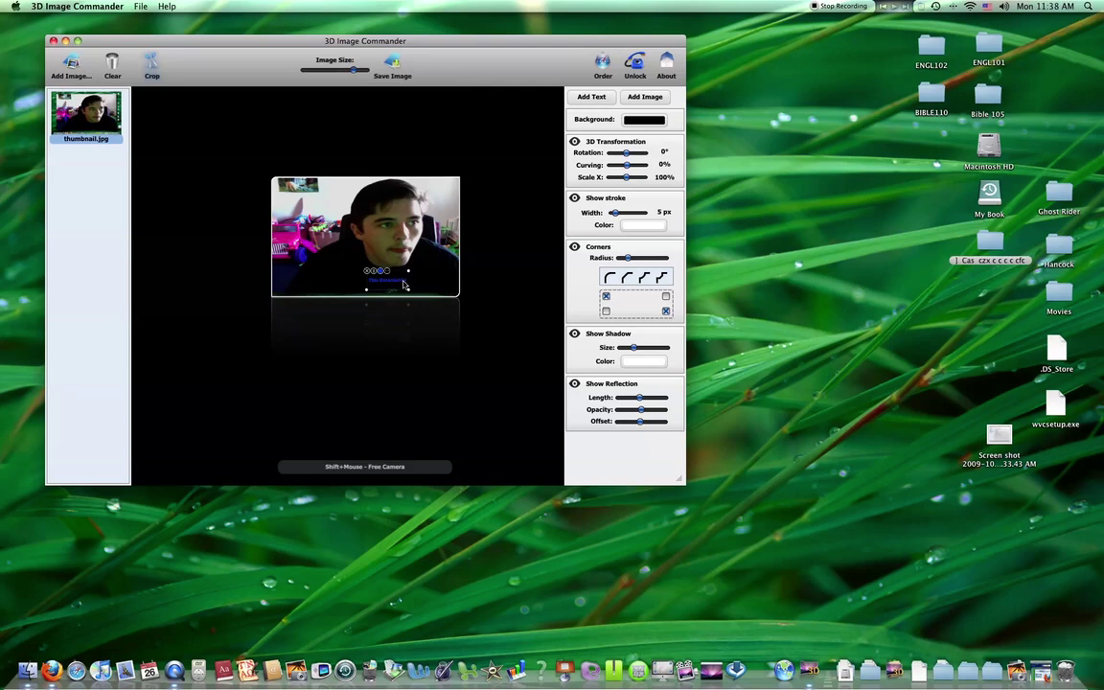
{"action": "left_click", "coordinate": [412, 284]}
Add a small Demo stamp image, tilt it, and choose the first Demo style in the Bitmap Editor.
{"action": "left_click", "coordinate": [665, 100]}
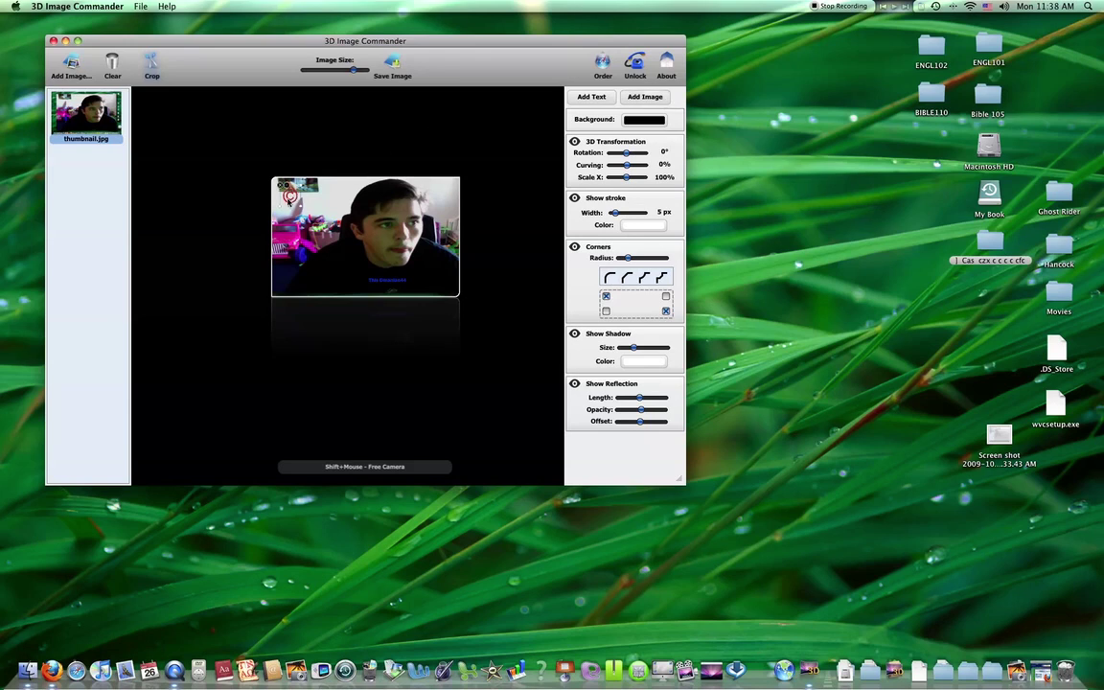
{"action": "left_click_drag", "start_coordinate": [290, 197], "coordinate": [323, 218]}
{"action": "double_click", "coordinate": [322, 212]}
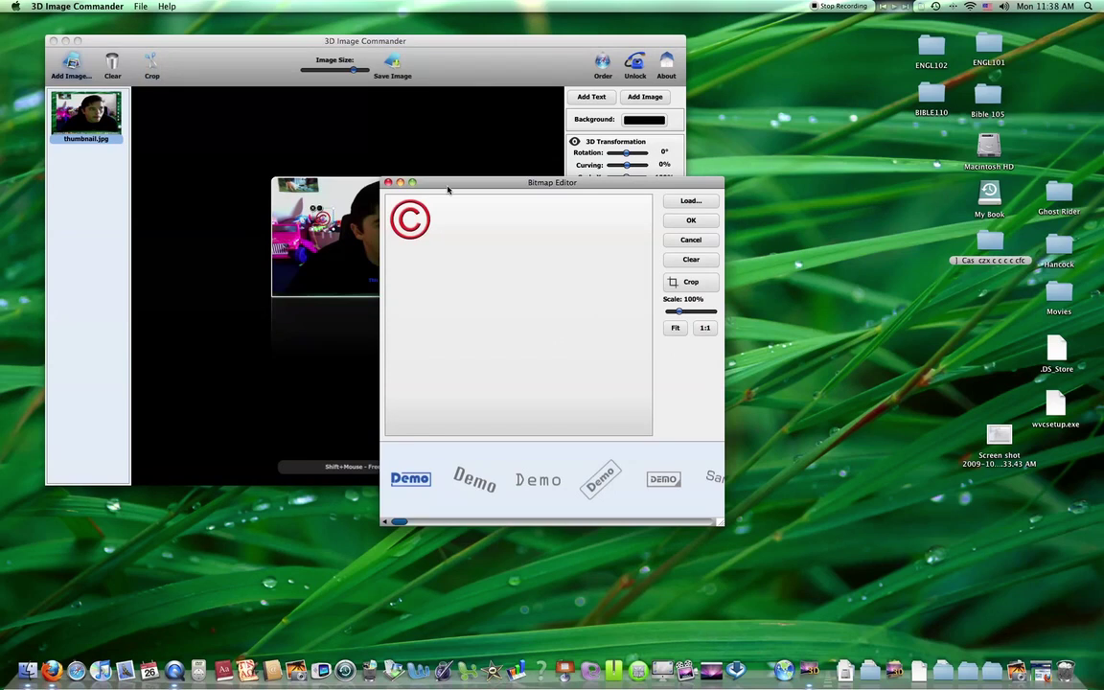
{"action": "left_click_drag", "start_coordinate": [449, 189], "coordinate": [444, 168]}
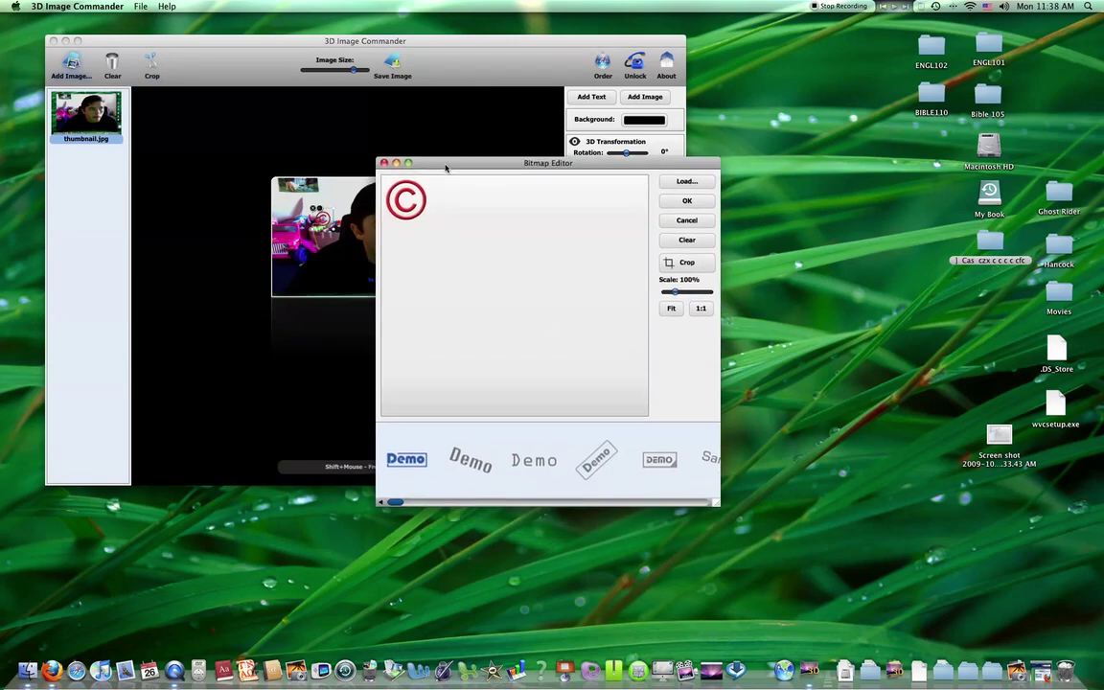
{"action": "left_click", "coordinate": [470, 460]}
{"action": "left_click", "coordinate": [534, 459]}
{"action": "left_click", "coordinate": [595, 459]}
{"action": "left_click", "coordinate": [655, 459]}
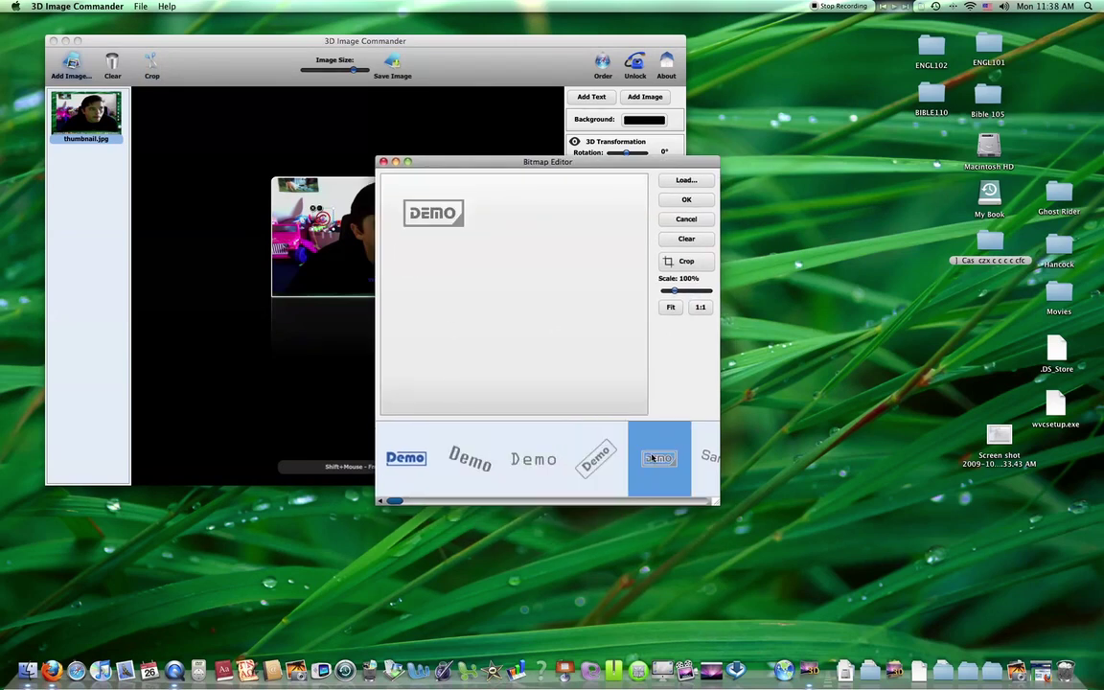
{"action": "left_click", "coordinate": [396, 464]}
Crop the Demo stamp tightly around its D.
{"action": "left_click", "coordinate": [687, 261]}
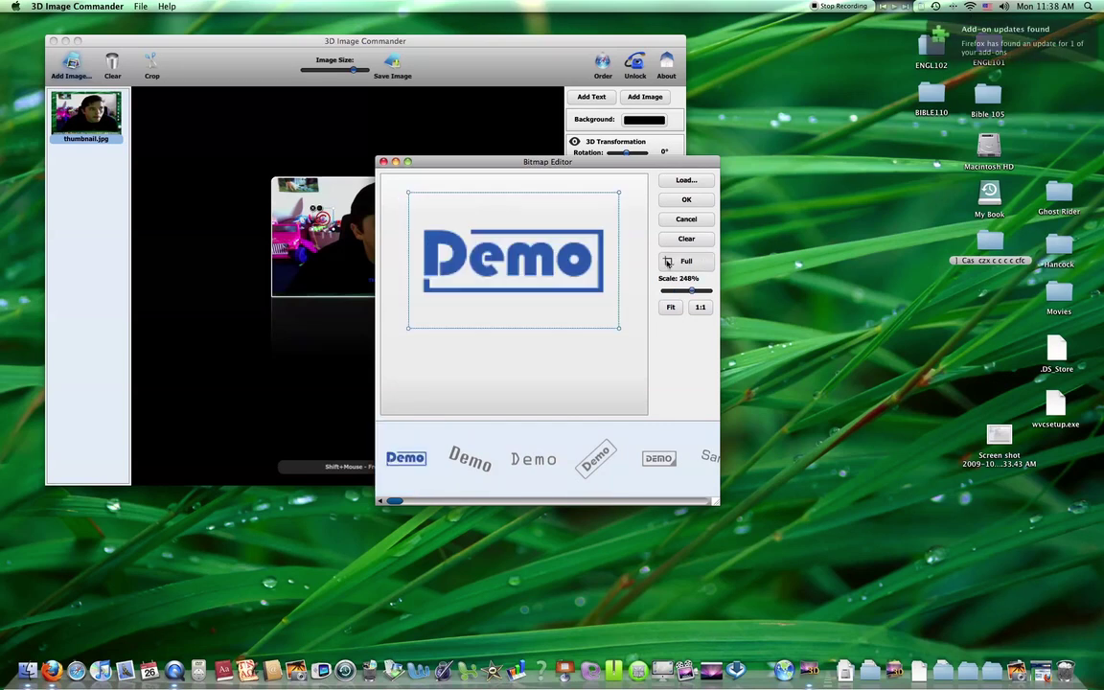
{"action": "left_click_drag", "start_coordinate": [618, 329], "coordinate": [469, 298]}
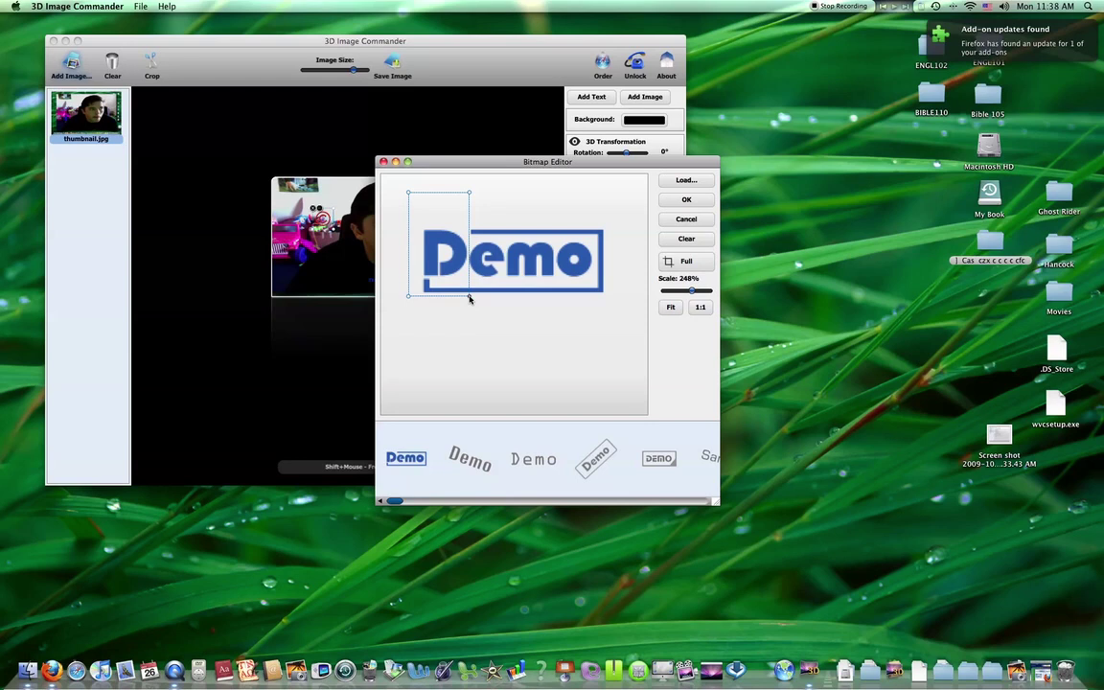
{"action": "left_click_drag", "start_coordinate": [408, 192], "coordinate": [411, 224]}
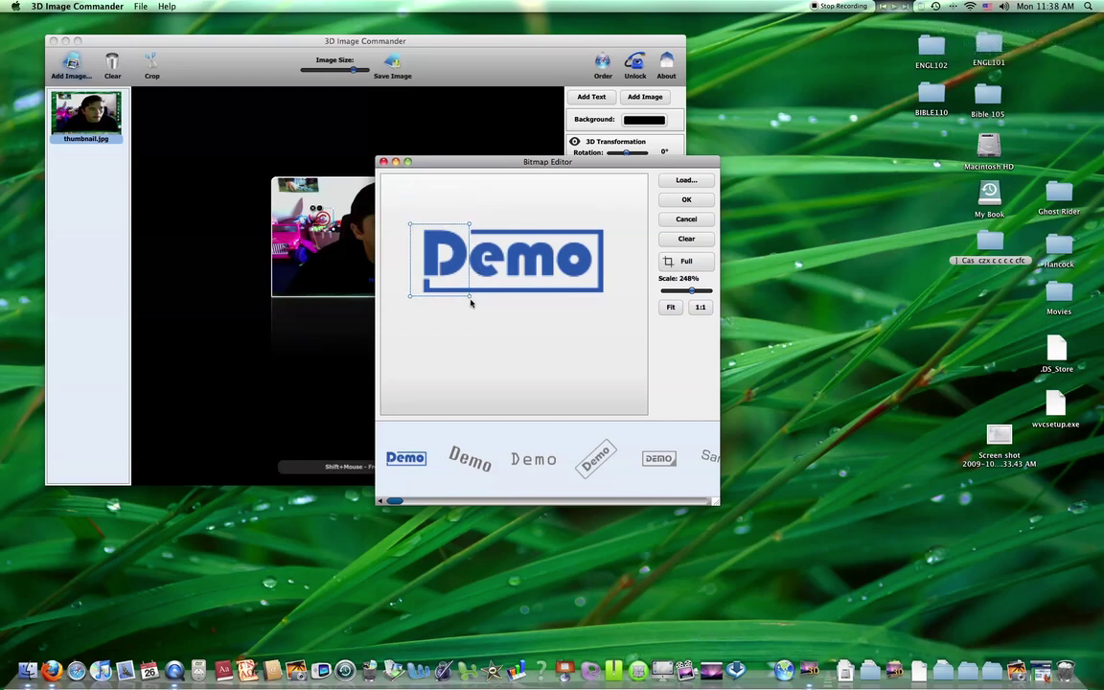
{"action": "left_click_drag", "start_coordinate": [469, 302], "coordinate": [468, 281]}
Apply the cropped D, move it to the photo's lower edge, and browse Load without loading anything.
{"action": "left_click", "coordinate": [690, 199]}
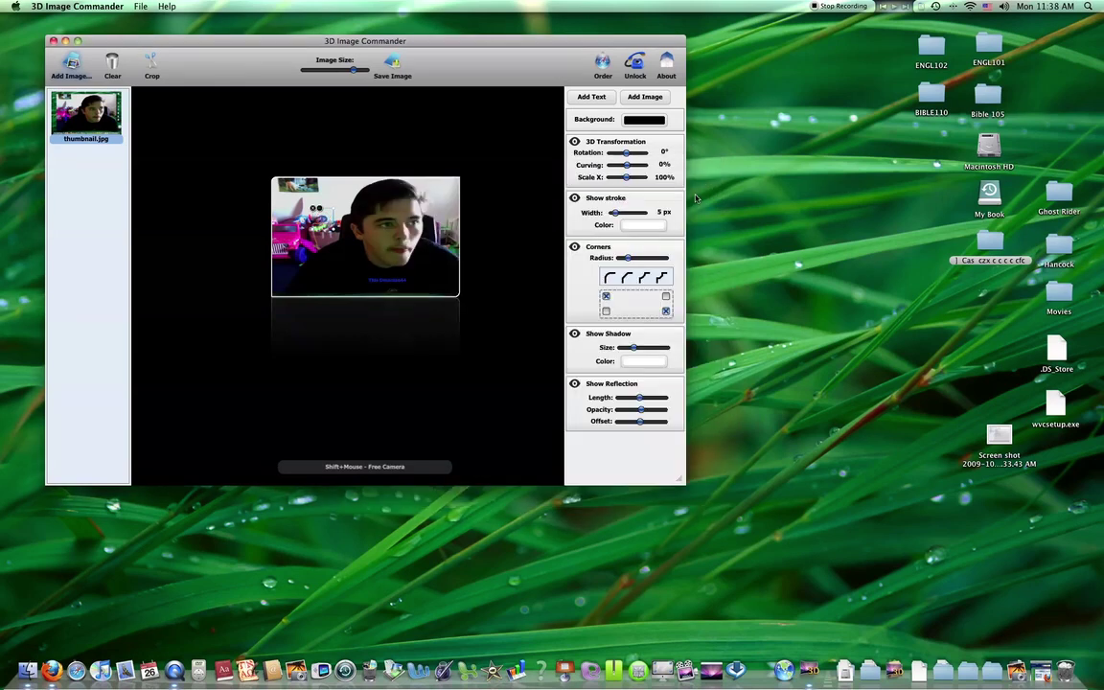
{"action": "left_click_drag", "start_coordinate": [329, 227], "coordinate": [342, 271]}
{"action": "double_click", "coordinate": [342, 271]}
{"action": "left_click", "coordinate": [684, 203]}
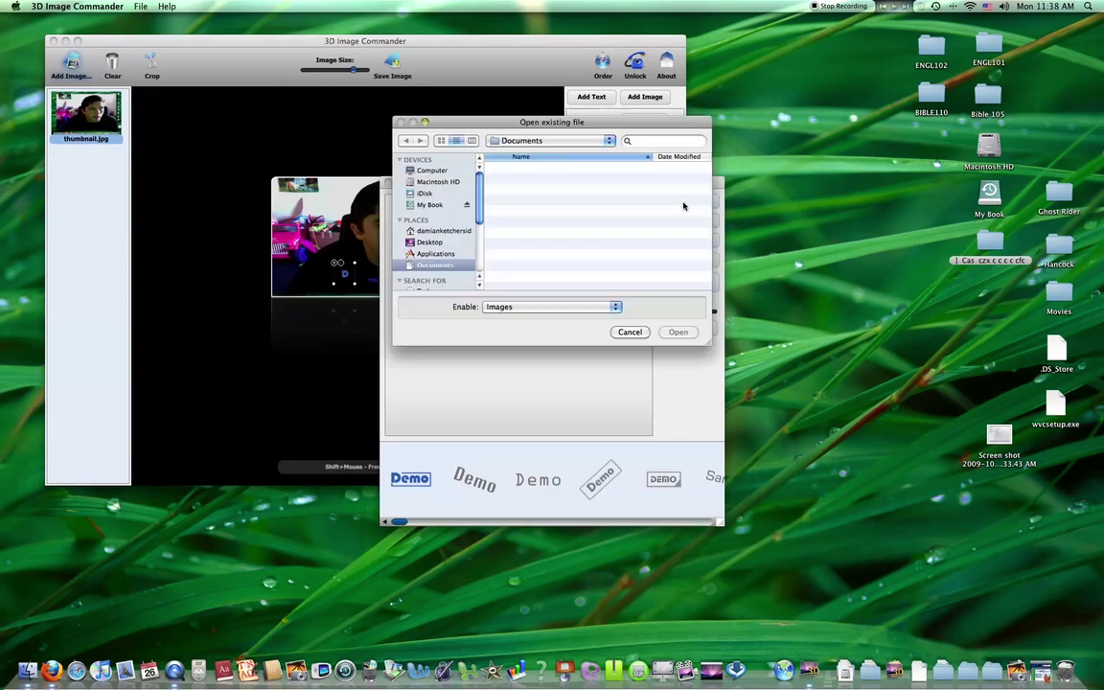
{"action": "scroll", "coordinate": [587, 235], "scroll_direction": "down", "scroll_amount": 5}
{"action": "scroll", "coordinate": [587, 235], "scroll_direction": "down", "scroll_amount": 8}
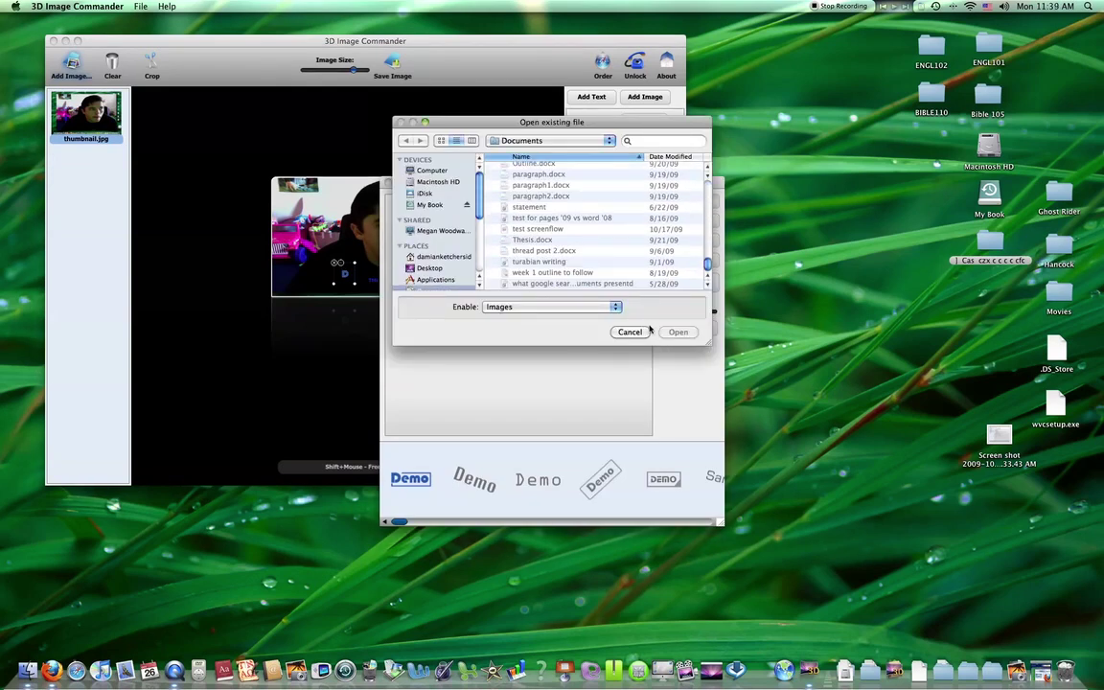
{"action": "left_click", "coordinate": [633, 332]}
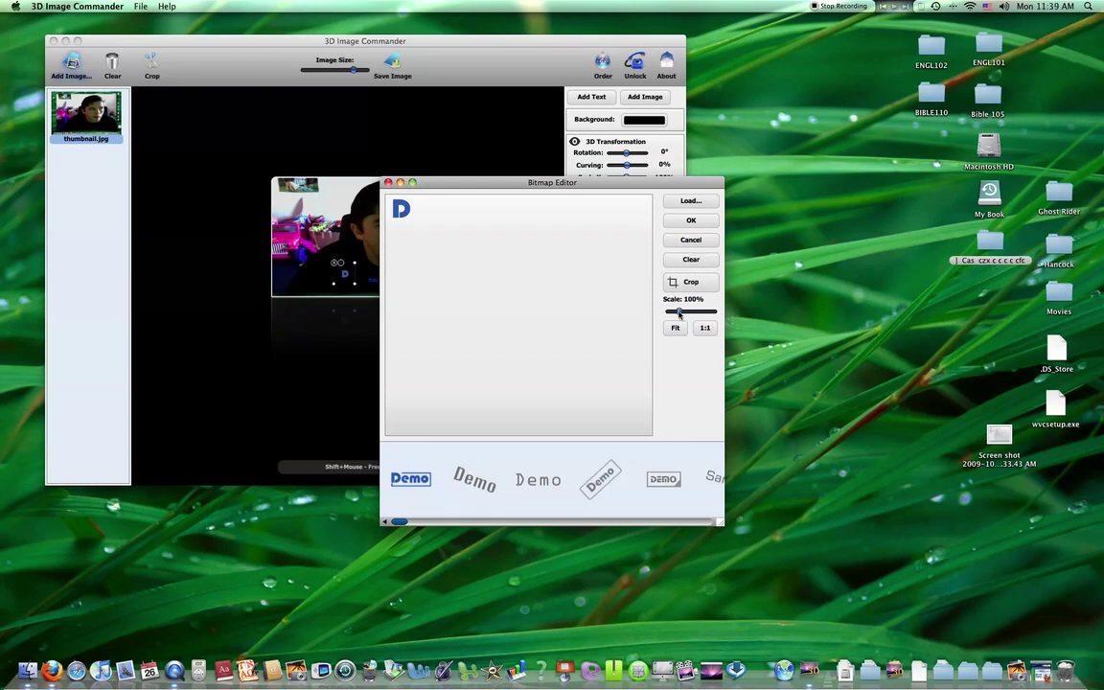
Preview the D at Fit and 1:1, browse the stamps, and keep the mark.
{"action": "mouse_move", "coordinate": [680, 312]}
{"action": "left_mouse_down"}
{"action": "mouse_move", "coordinate": [718, 315]}
{"action": "mouse_move", "coordinate": [696, 316]}
{"action": "left_mouse_up"}
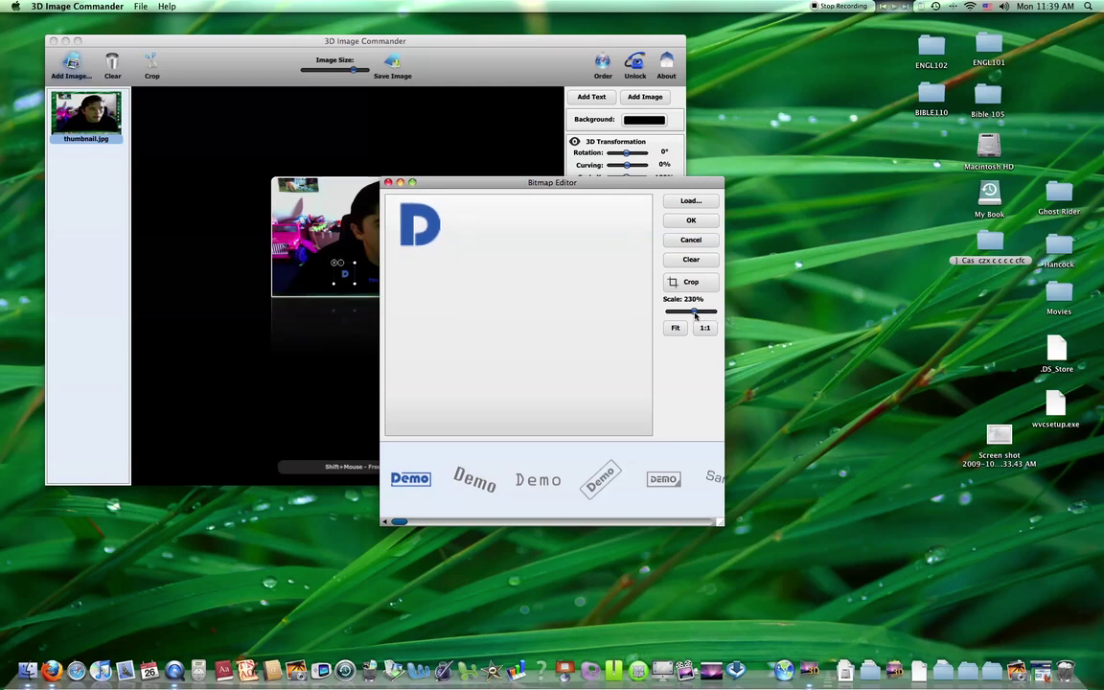
{"action": "left_click", "coordinate": [676, 329]}
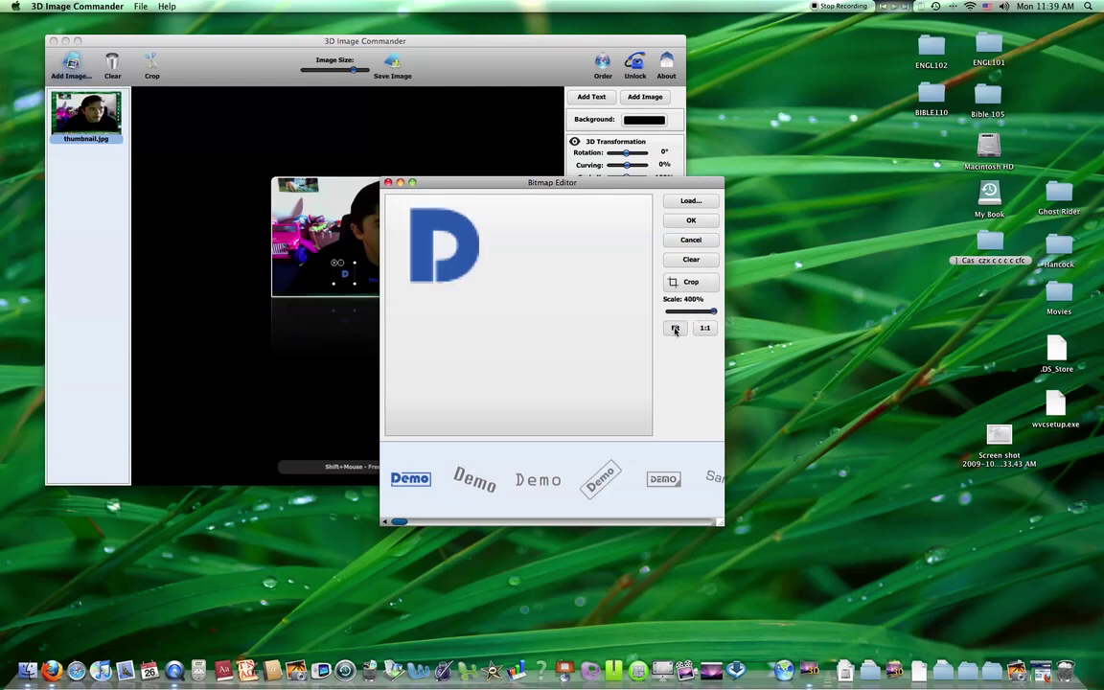
{"action": "left_click", "coordinate": [706, 328]}
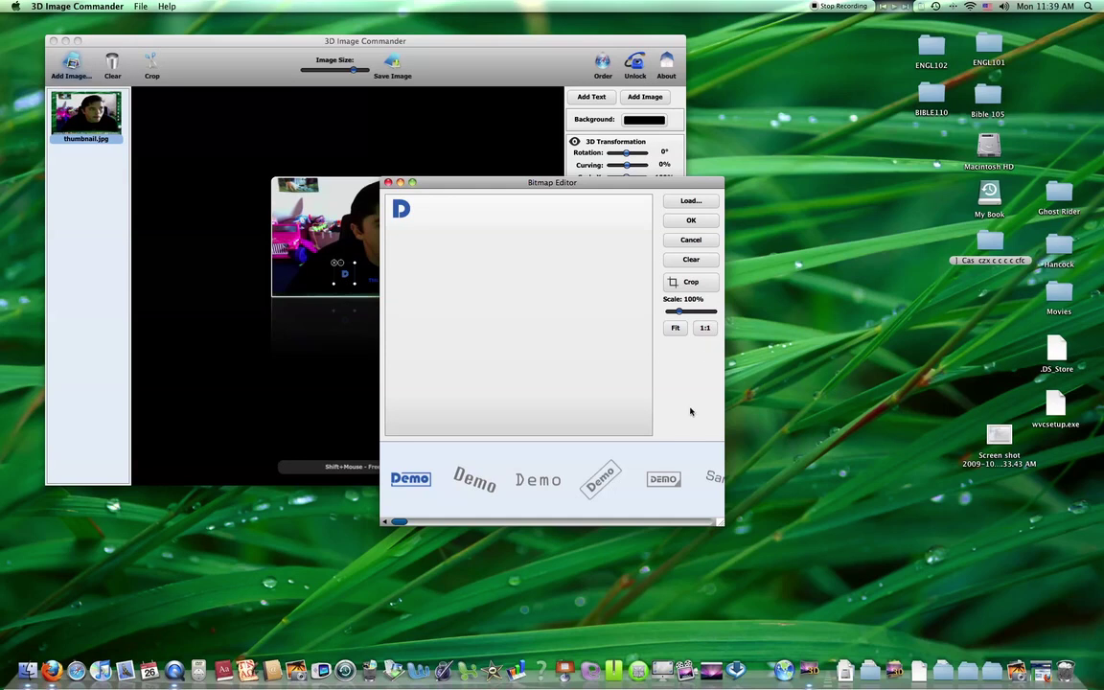
{"action": "scroll", "coordinate": [641, 497], "scroll_direction": "right", "scroll_amount": 10}
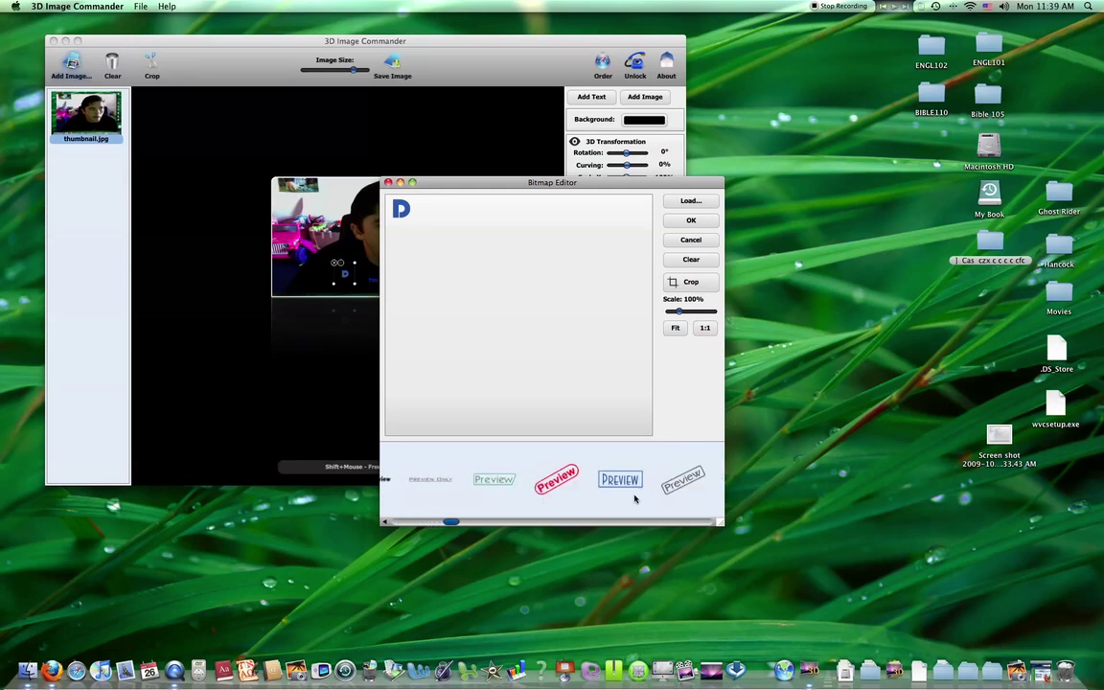
{"action": "scroll", "coordinate": [633, 497], "scroll_direction": "right", "scroll_amount": 10}
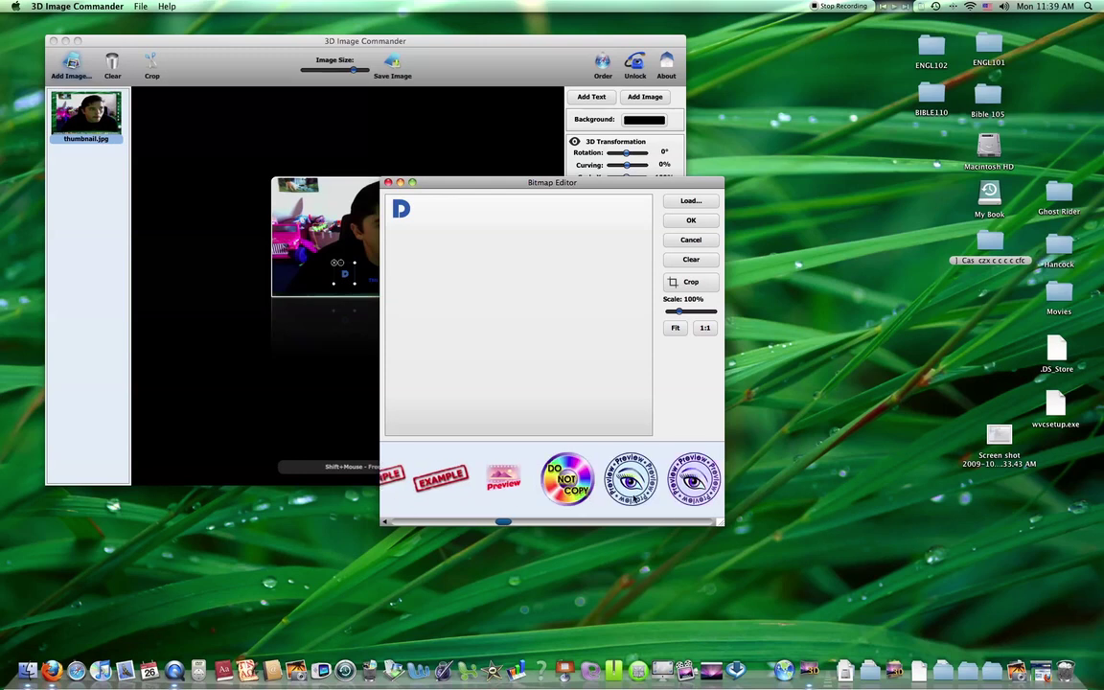
{"action": "scroll", "coordinate": [633, 495], "scroll_direction": "right", "scroll_amount": 10}
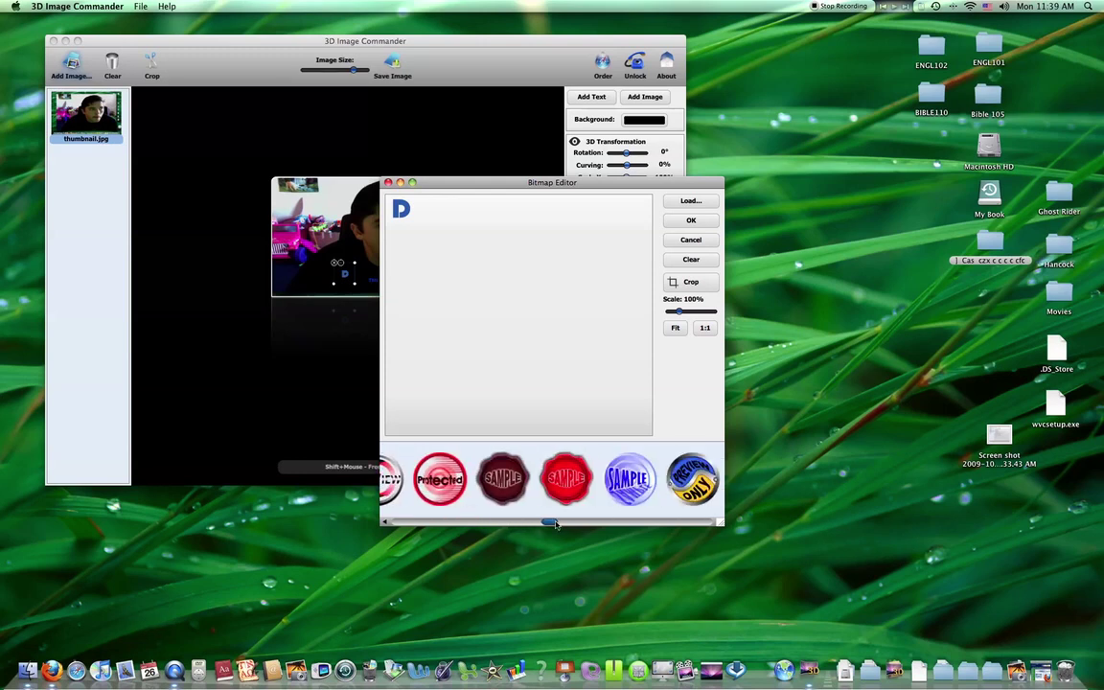
{"action": "scroll", "coordinate": [556, 523], "scroll_direction": "right", "scroll_amount": 10}
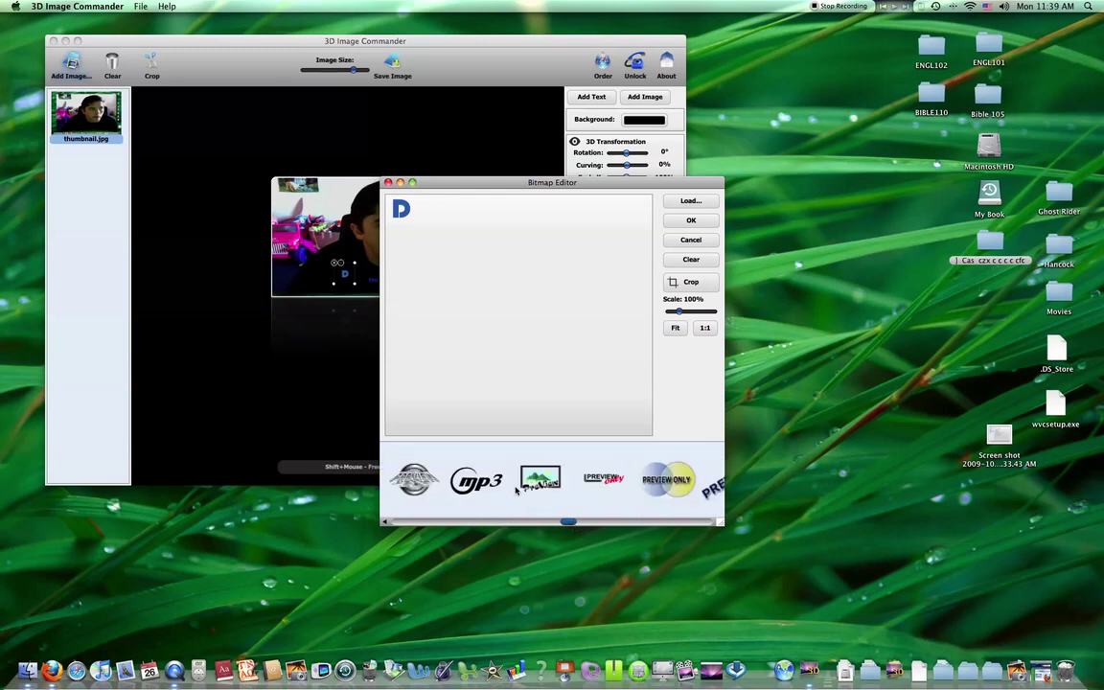
{"action": "scroll", "coordinate": [517, 490], "scroll_direction": "right", "scroll_amount": 8}
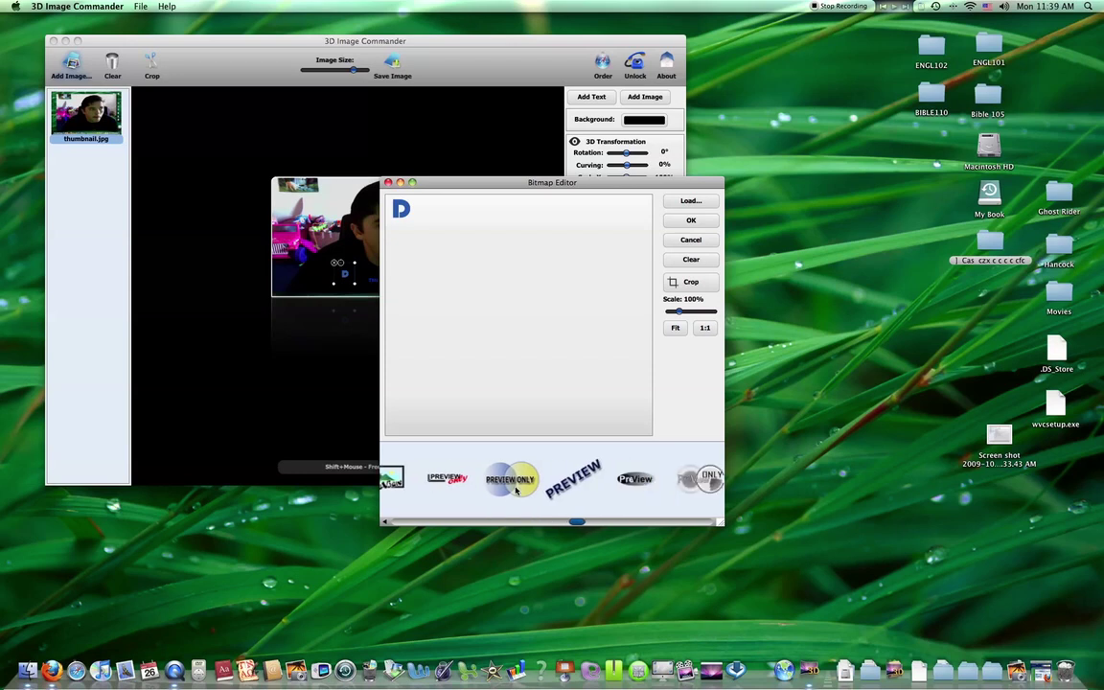
{"action": "scroll", "coordinate": [517, 489], "scroll_direction": "right", "scroll_amount": 10}
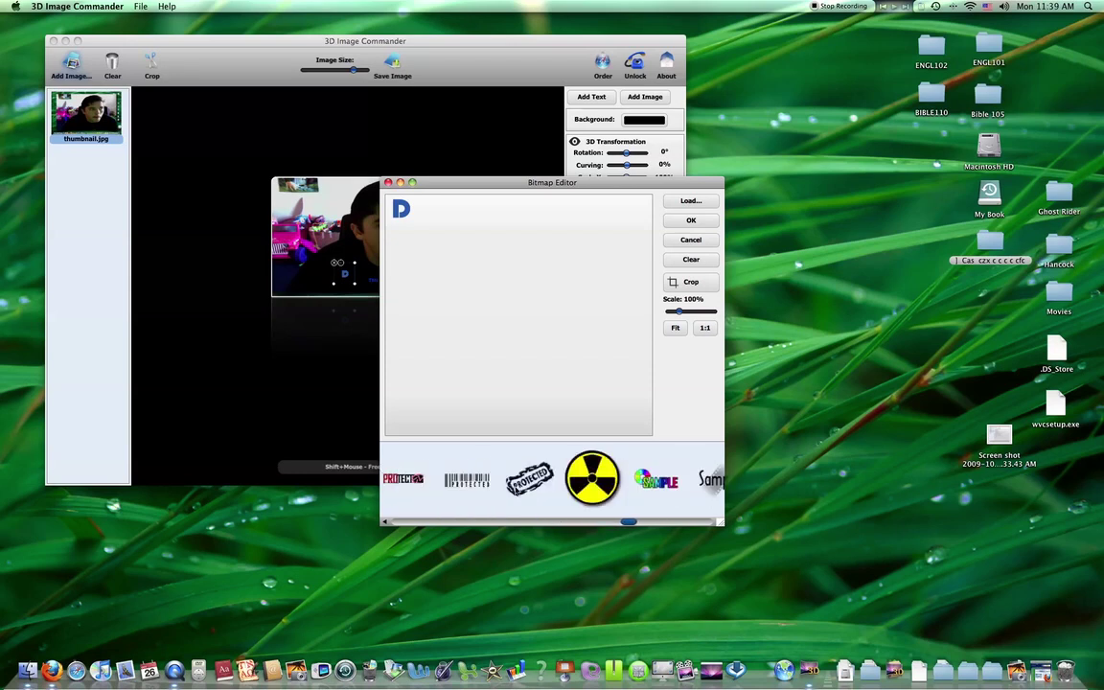
{"action": "scroll", "coordinate": [517, 490], "scroll_direction": "right", "scroll_amount": 10}
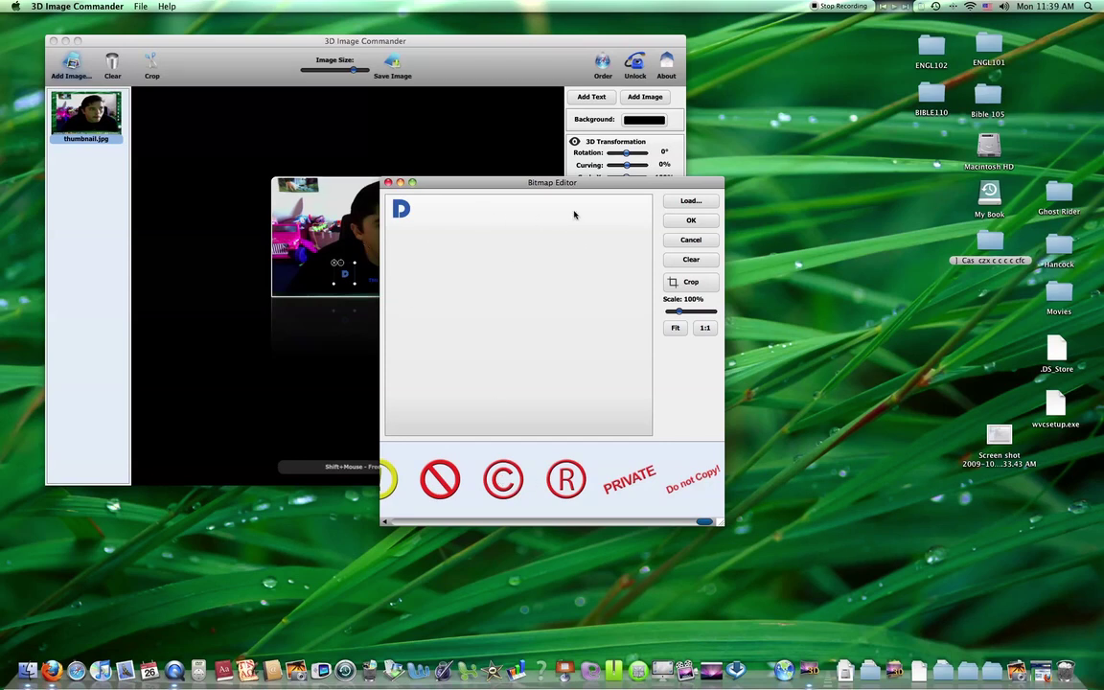
{"action": "left_click", "coordinate": [697, 221]}
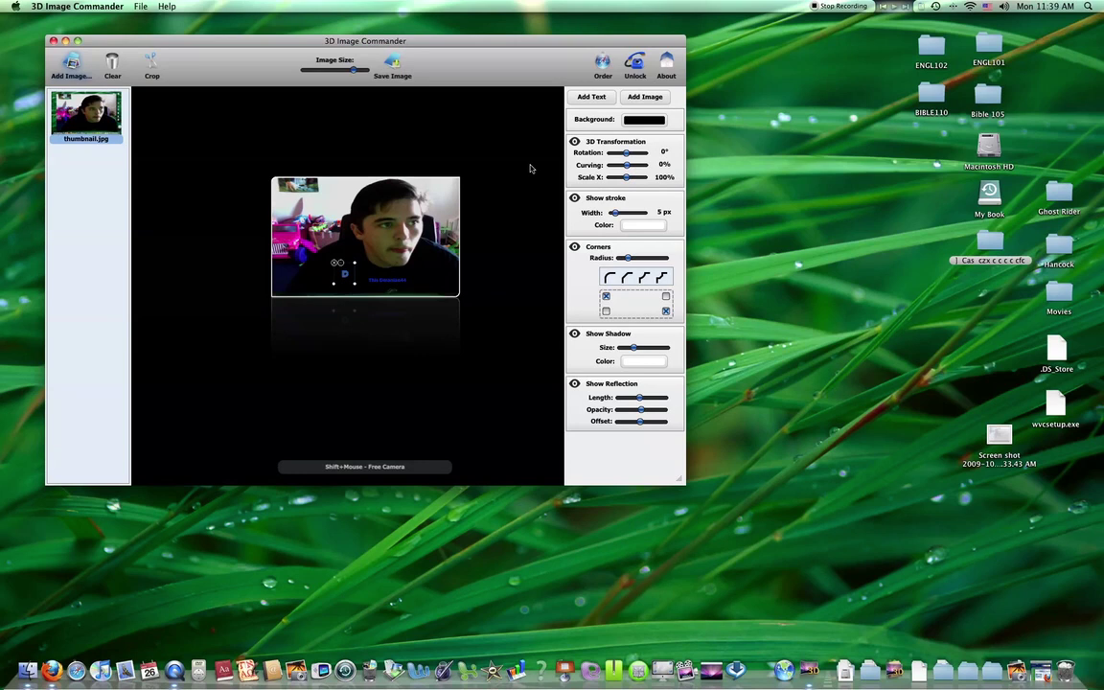
Change the canvas background colour from black to red on the colour wheel.
{"action": "left_click", "coordinate": [633, 120]}
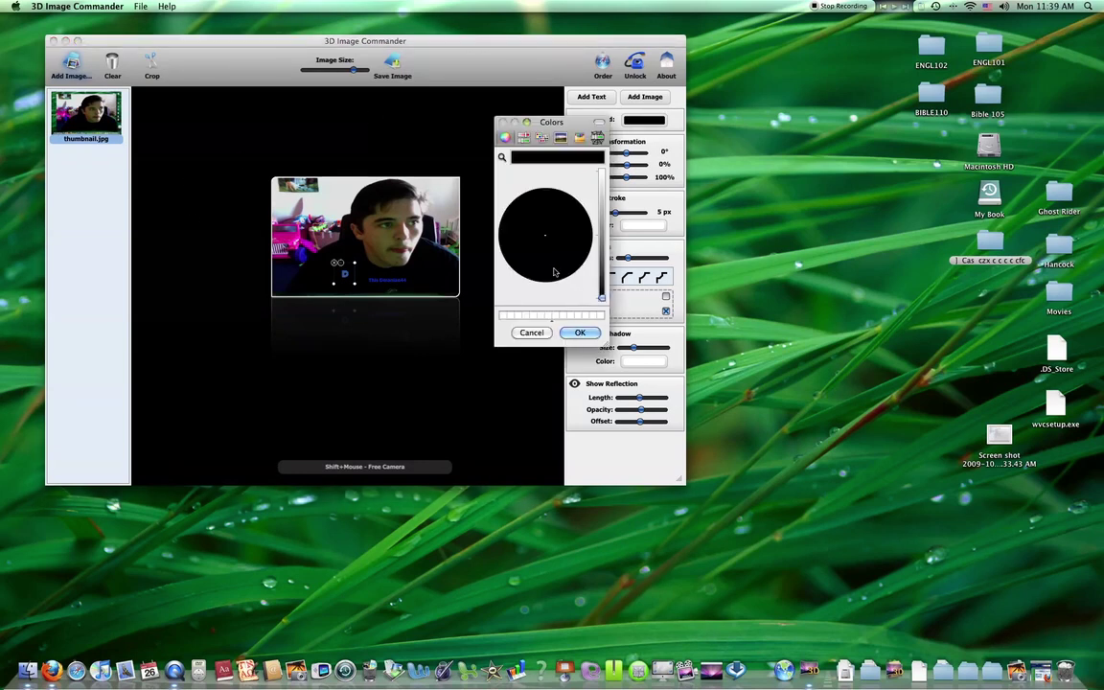
{"action": "left_click_drag", "start_coordinate": [601, 293], "coordinate": [598, 170]}
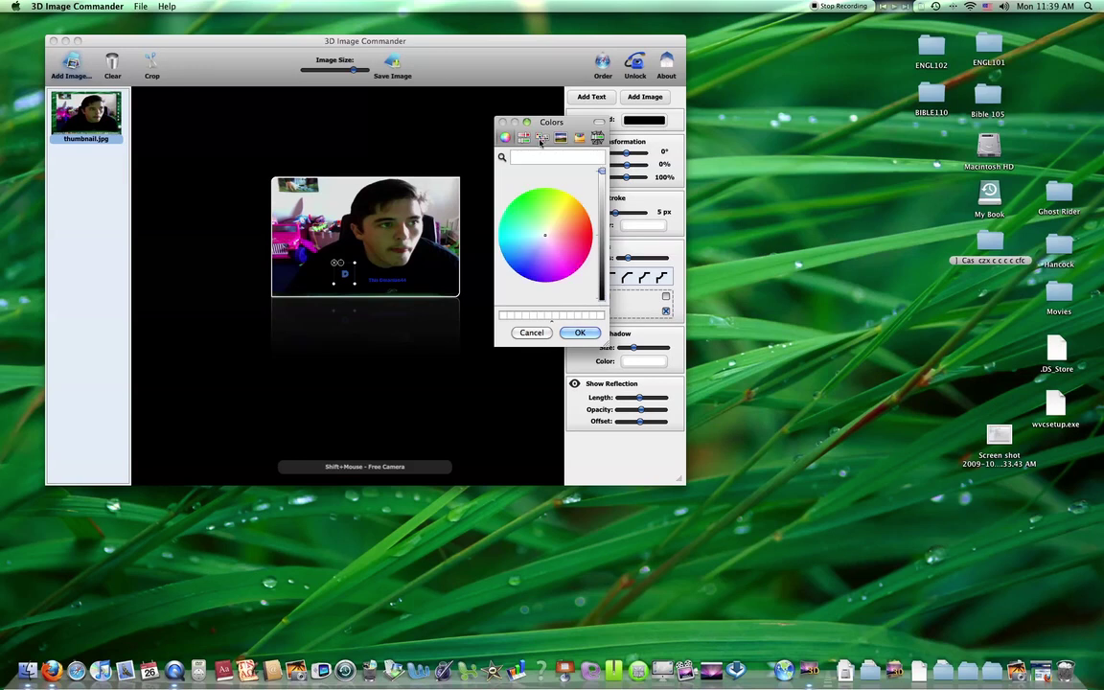
{"action": "left_click", "coordinate": [527, 274]}
{"action": "left_click", "coordinate": [583, 241]}
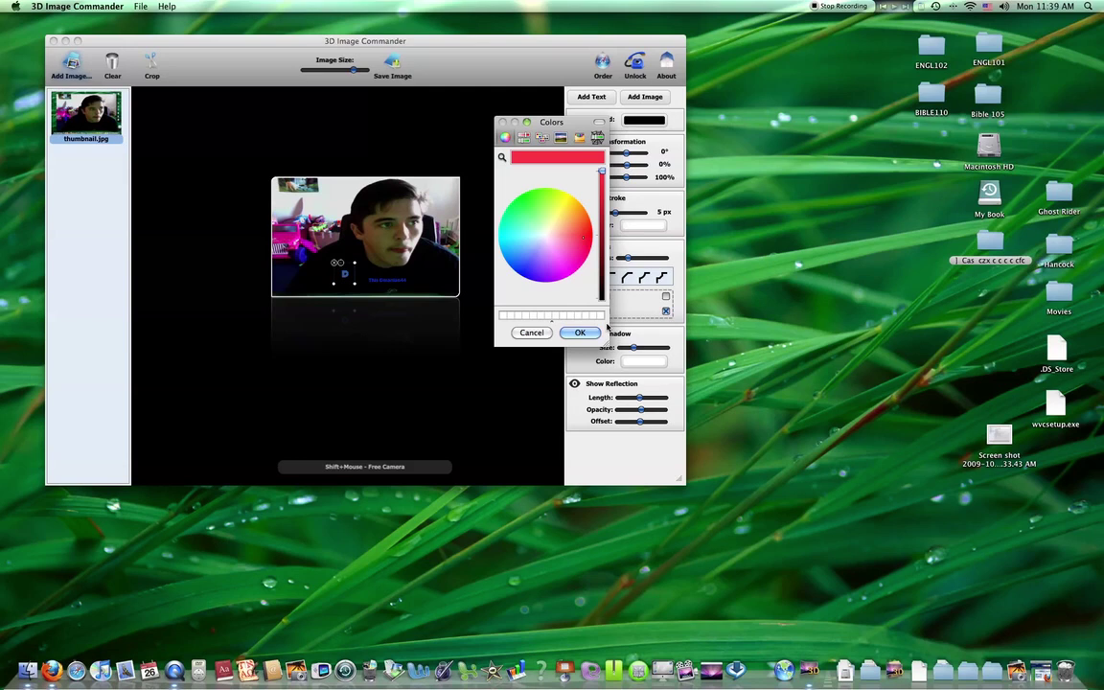
{"action": "left_click", "coordinate": [571, 333]}
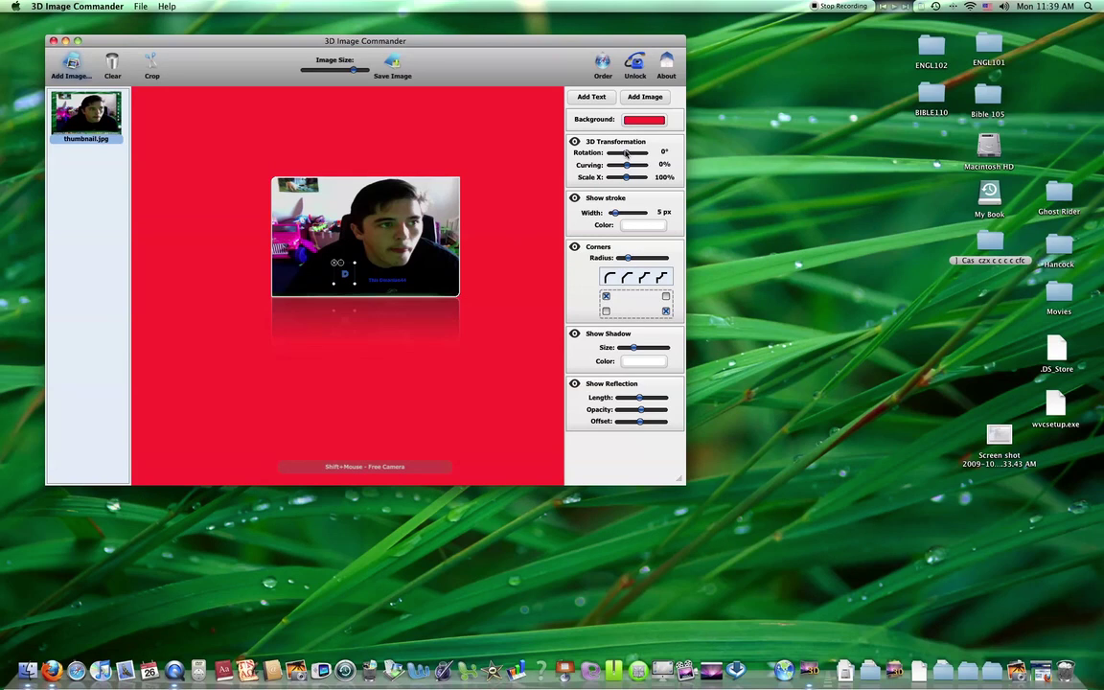
Spin the photo in 3D and settle its rotation at a slight angle of about -30°.
{"action": "left_click_drag", "start_coordinate": [626, 153], "coordinate": [623, 155]}
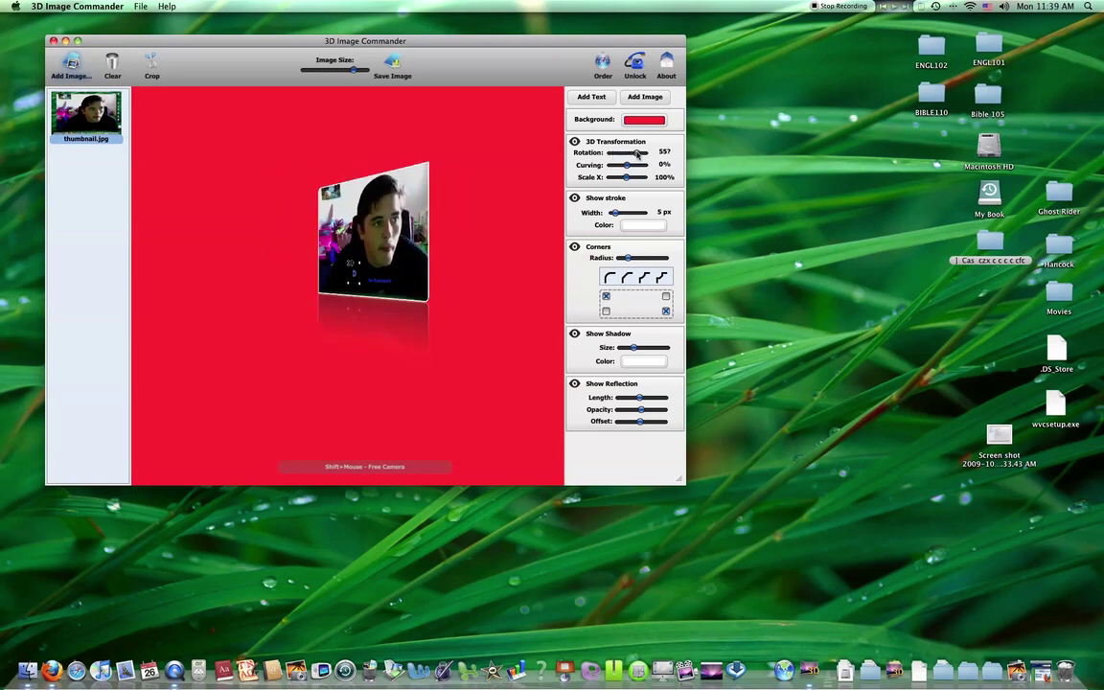
{"action": "mouse_move", "coordinate": [638, 154]}
{"action": "left_mouse_down"}
{"action": "mouse_move", "coordinate": [616, 157]}
{"action": "mouse_move", "coordinate": [644, 169]}
{"action": "mouse_move", "coordinate": [608, 168]}
{"action": "mouse_move", "coordinate": [618, 180]}
{"action": "mouse_move", "coordinate": [600, 179]}
{"action": "mouse_move", "coordinate": [626, 180]}
{"action": "mouse_move", "coordinate": [614, 184]}
{"action": "mouse_move", "coordinate": [625, 155]}
{"action": "mouse_move", "coordinate": [643, 156]}
{"action": "mouse_move", "coordinate": [620, 157]}
{"action": "left_mouse_up"}
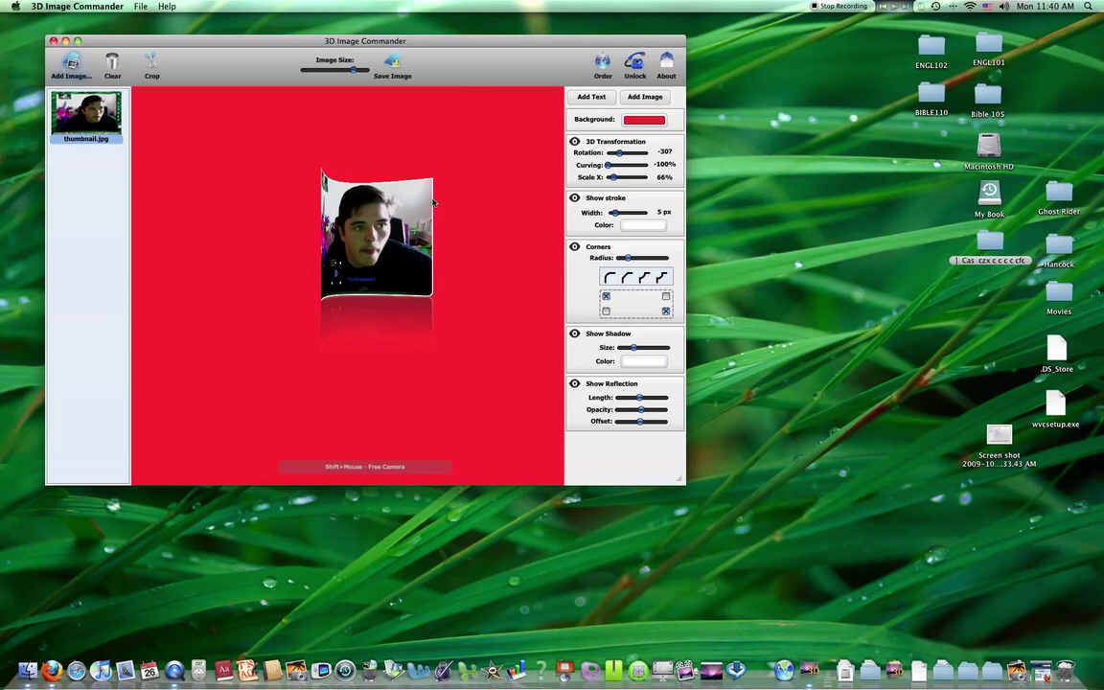
Change the photo's stroke colour to mint green and widen it to 31 px.
{"action": "left_click", "coordinate": [642, 225]}
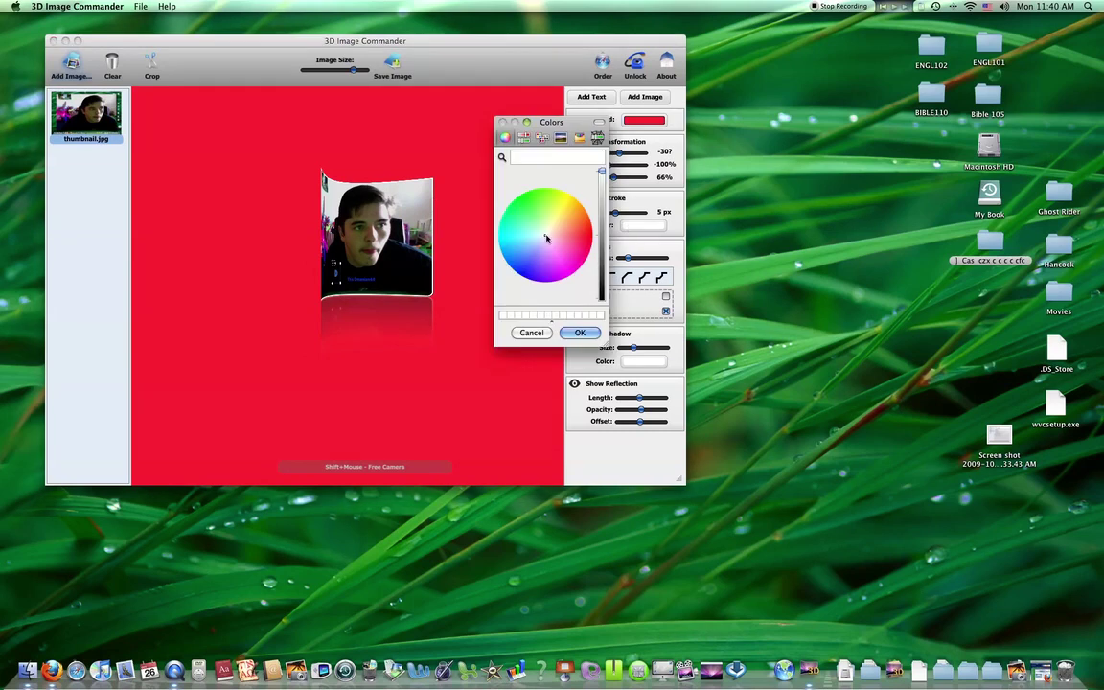
{"action": "left_click", "coordinate": [570, 280]}
{"action": "left_click", "coordinate": [578, 332]}
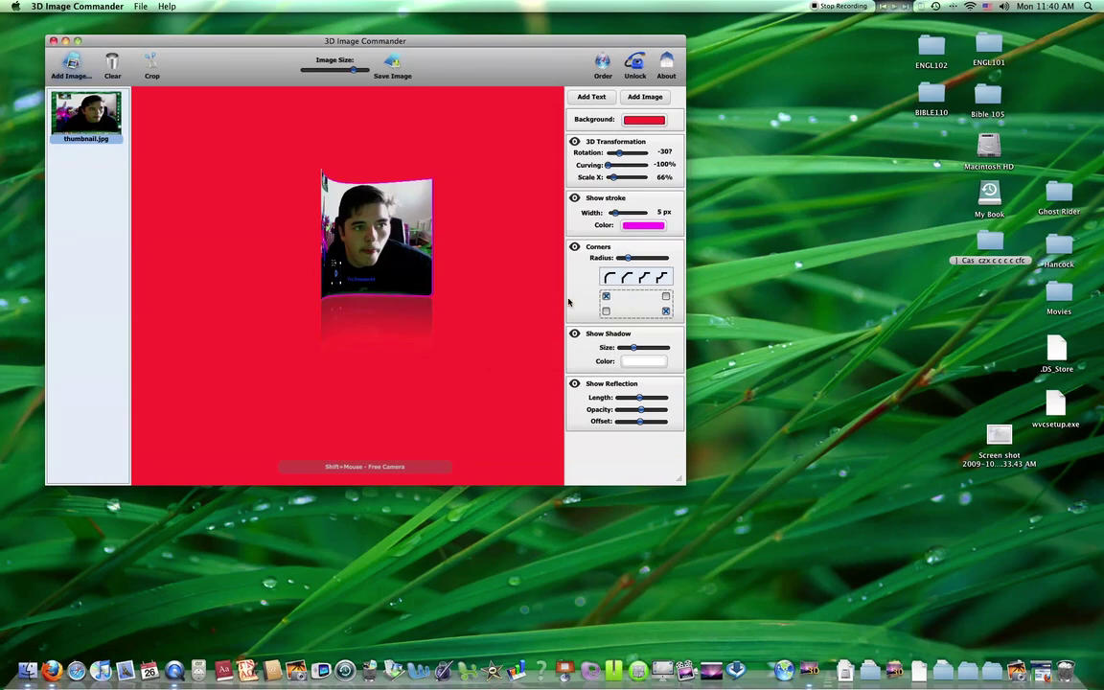
{"action": "left_click", "coordinate": [643, 224]}
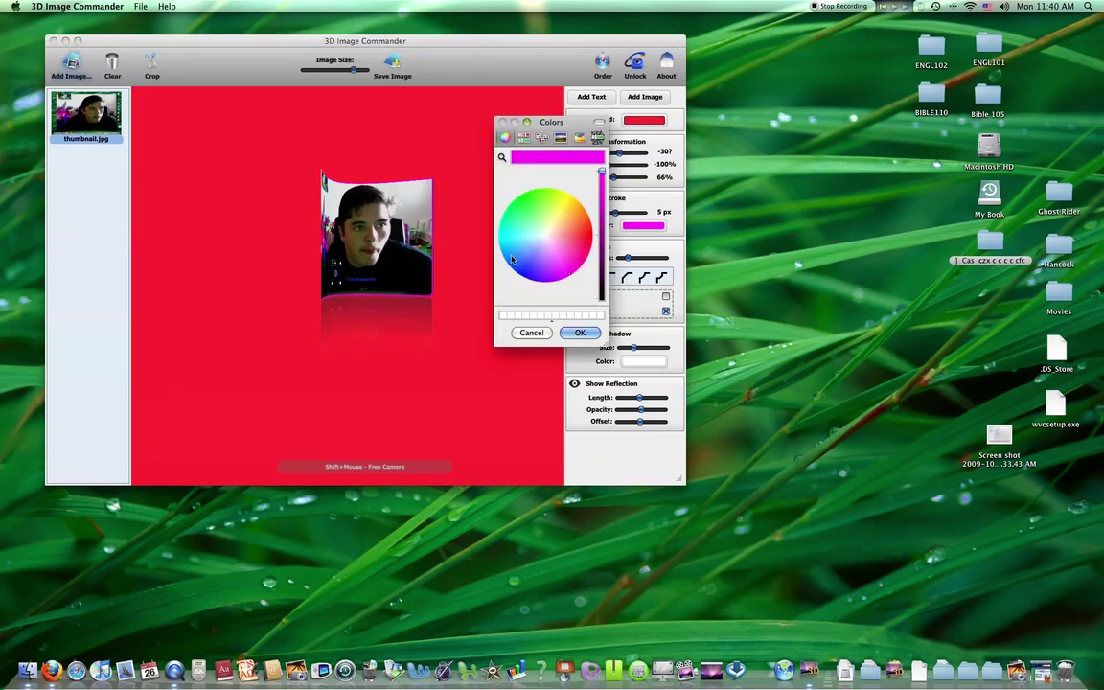
{"action": "left_click", "coordinate": [509, 224]}
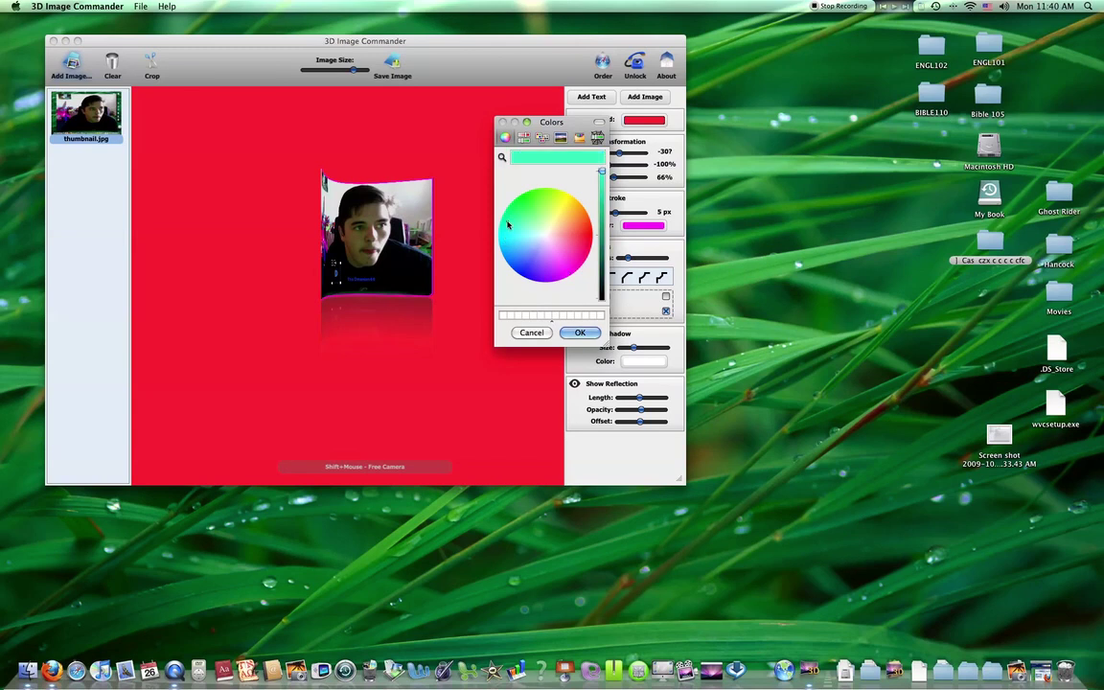
{"action": "left_click", "coordinate": [596, 334]}
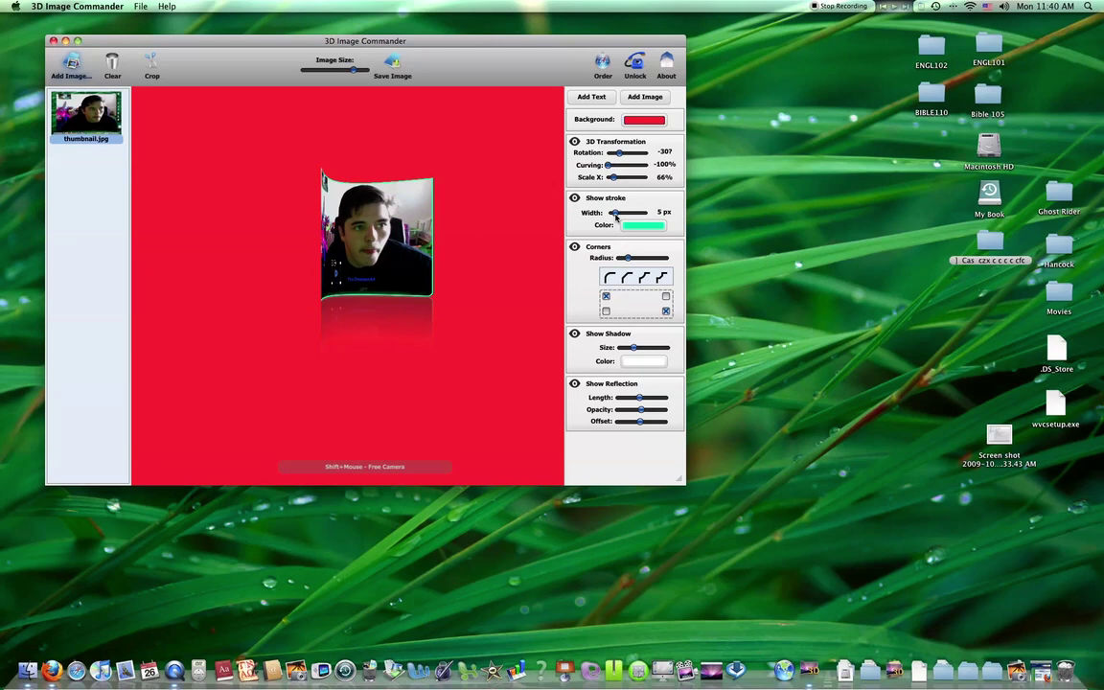
{"action": "left_click_drag", "start_coordinate": [615, 214], "coordinate": [645, 214]}
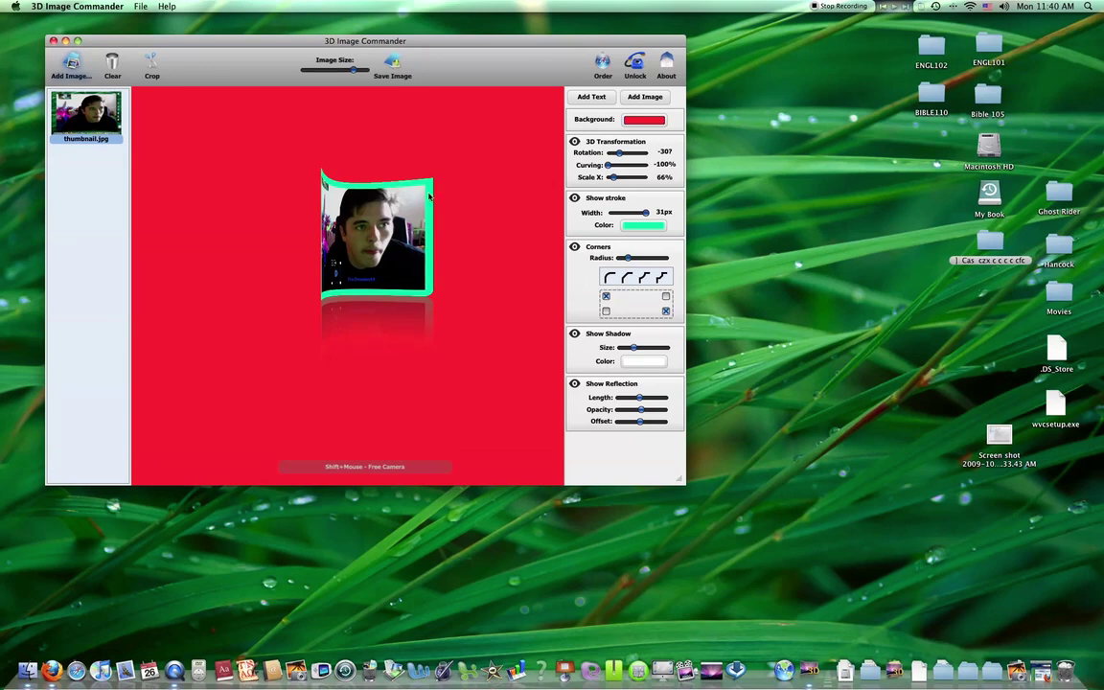
Round three corners at maximum radius, keep bottom-right square, and stretch Scale X to 119%.
{"action": "left_click", "coordinate": [667, 297]}
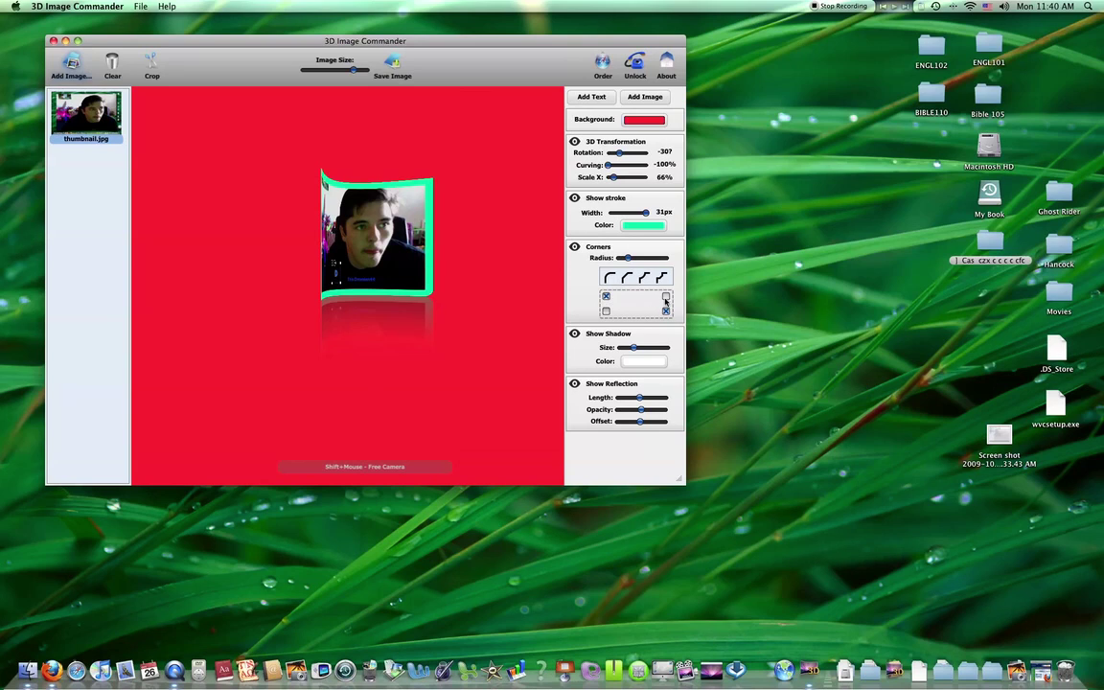
{"action": "left_click", "coordinate": [610, 279]}
{"action": "left_click_drag", "start_coordinate": [630, 262], "coordinate": [682, 261]}
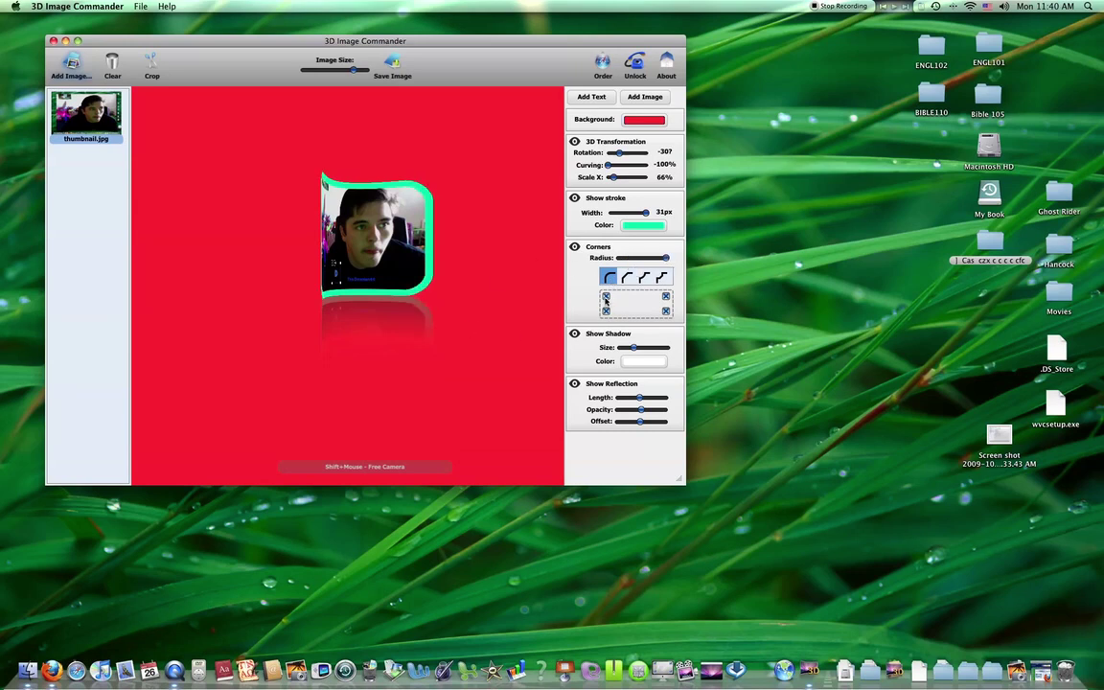
{"action": "left_click", "coordinate": [666, 312]}
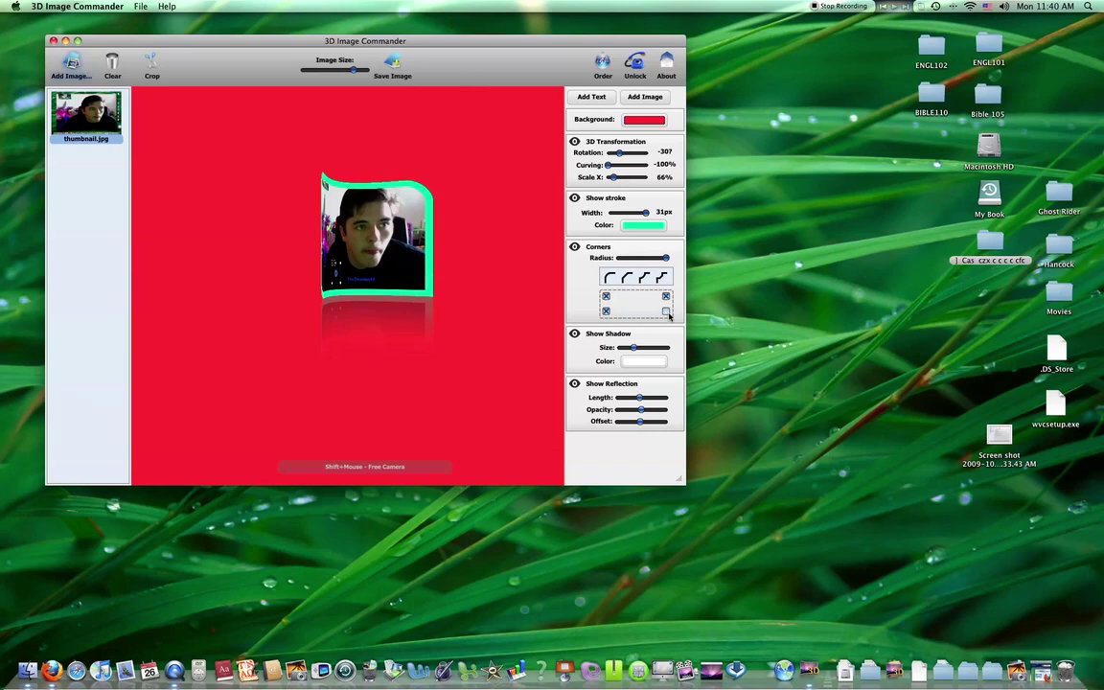
{"action": "left_click", "coordinate": [627, 277]}
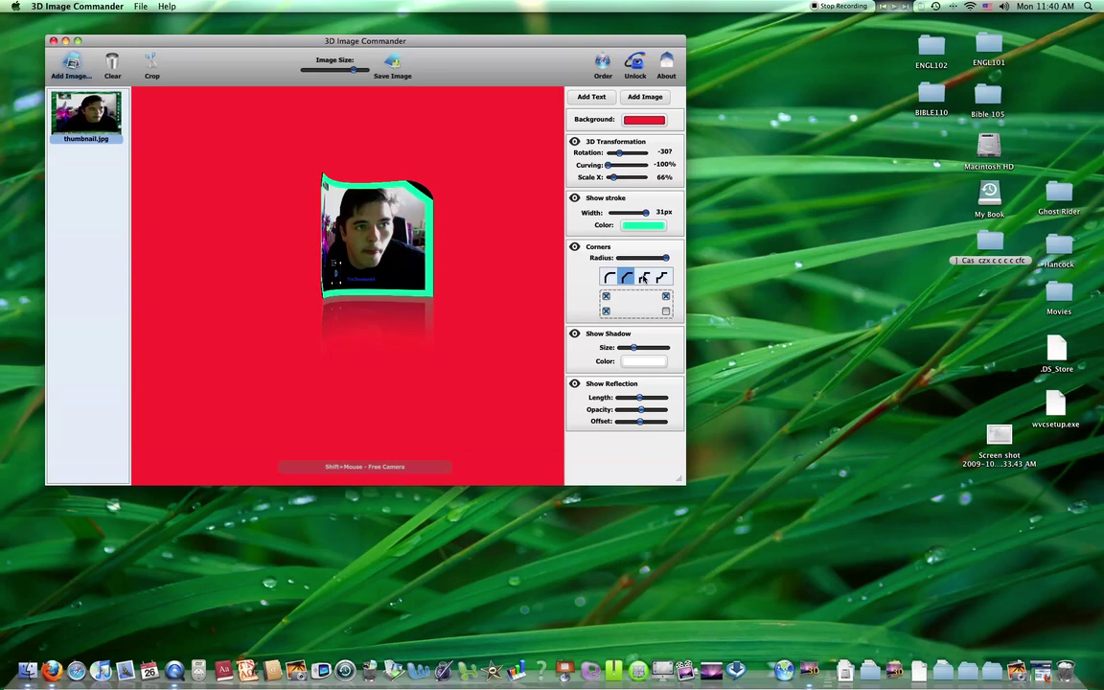
{"action": "left_click", "coordinate": [644, 277]}
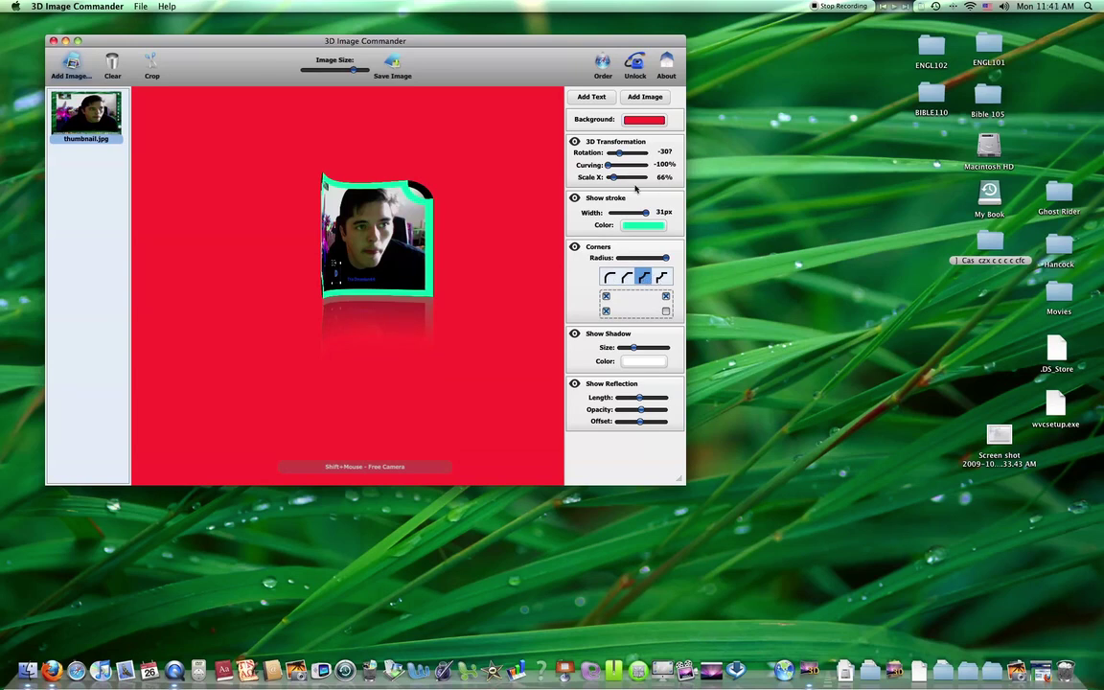
{"action": "left_click_drag", "start_coordinate": [613, 178], "coordinate": [637, 182]}
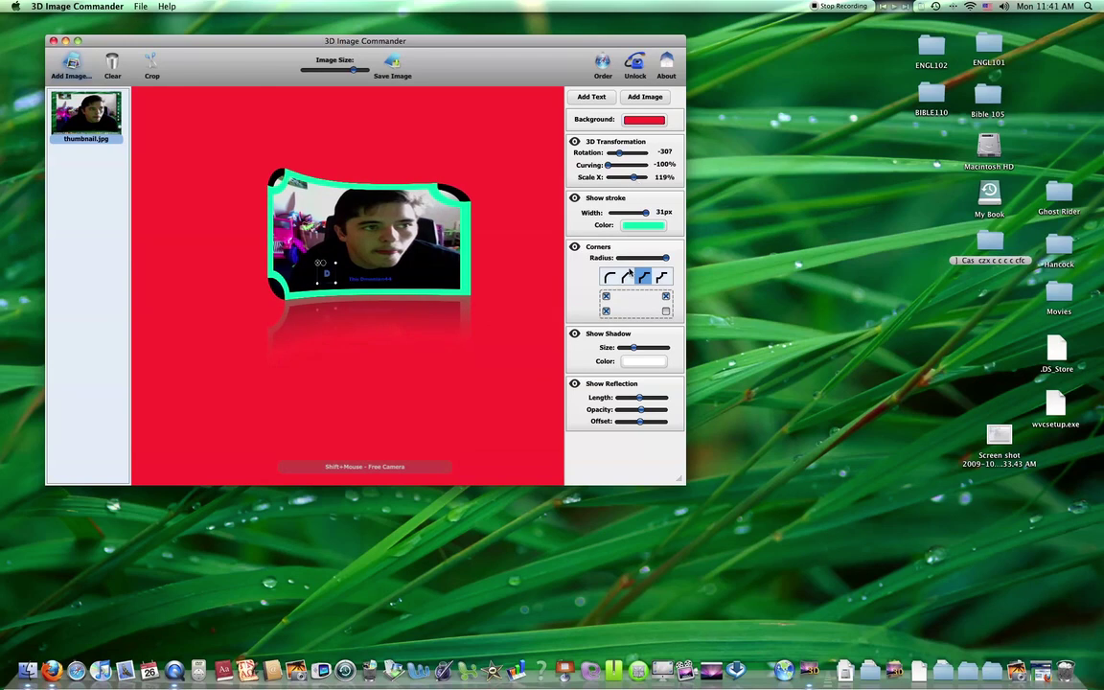
Make the photo's shadow blue and set Shadow Size to its maximum.
{"action": "left_click", "coordinate": [640, 361]}
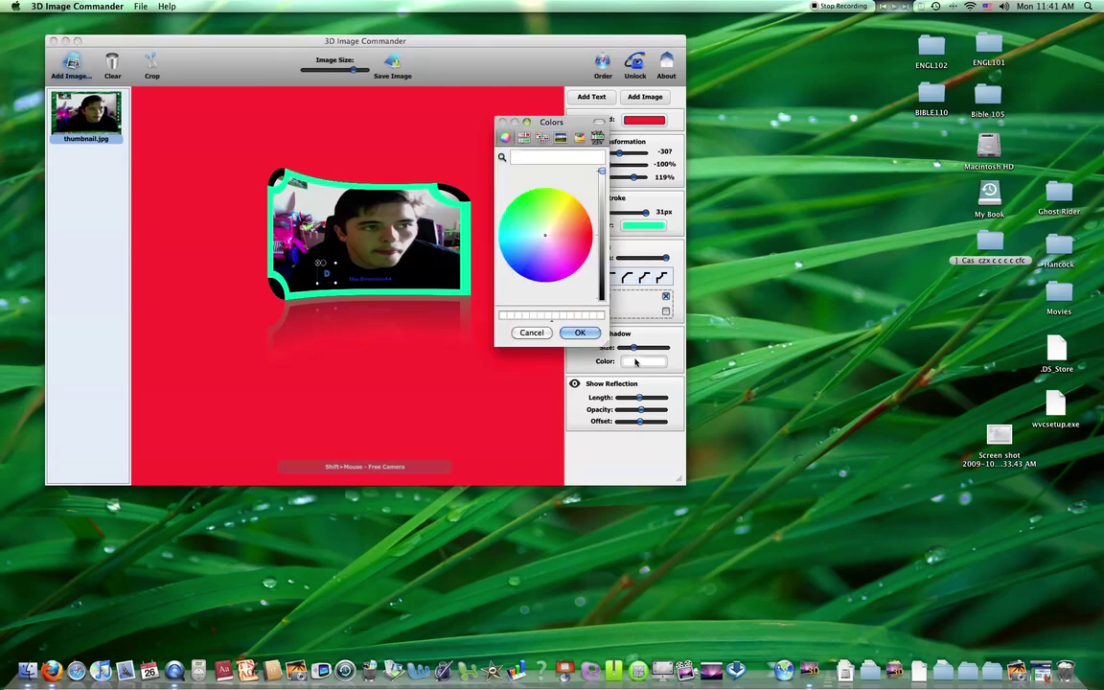
{"action": "left_click", "coordinate": [526, 276]}
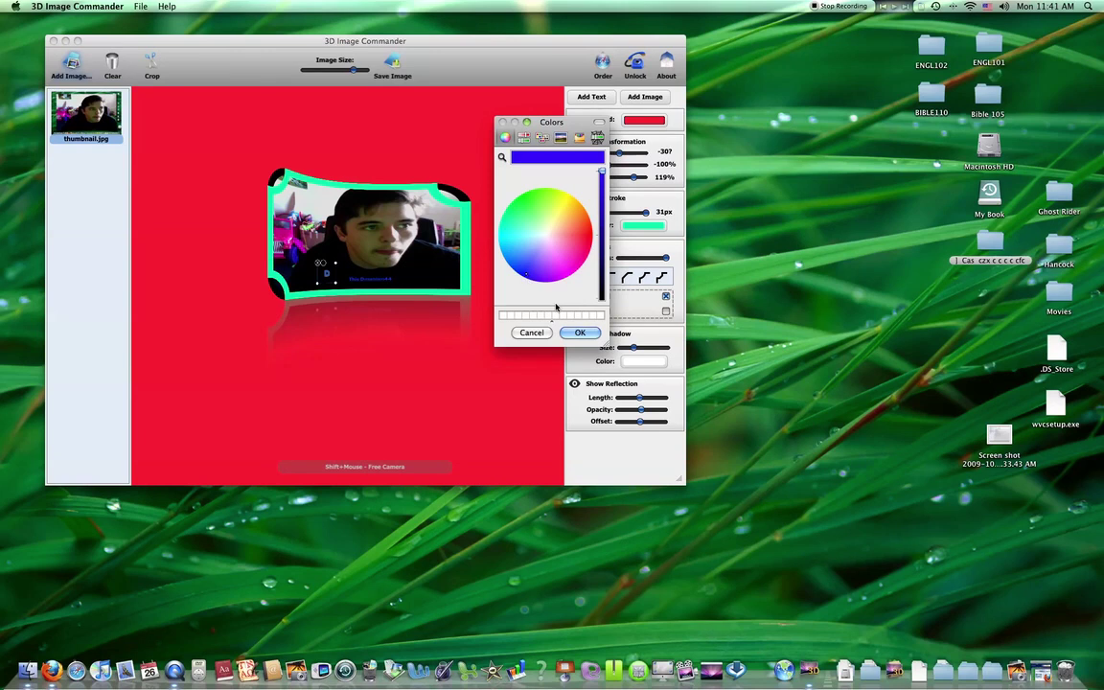
{"action": "left_click", "coordinate": [581, 333]}
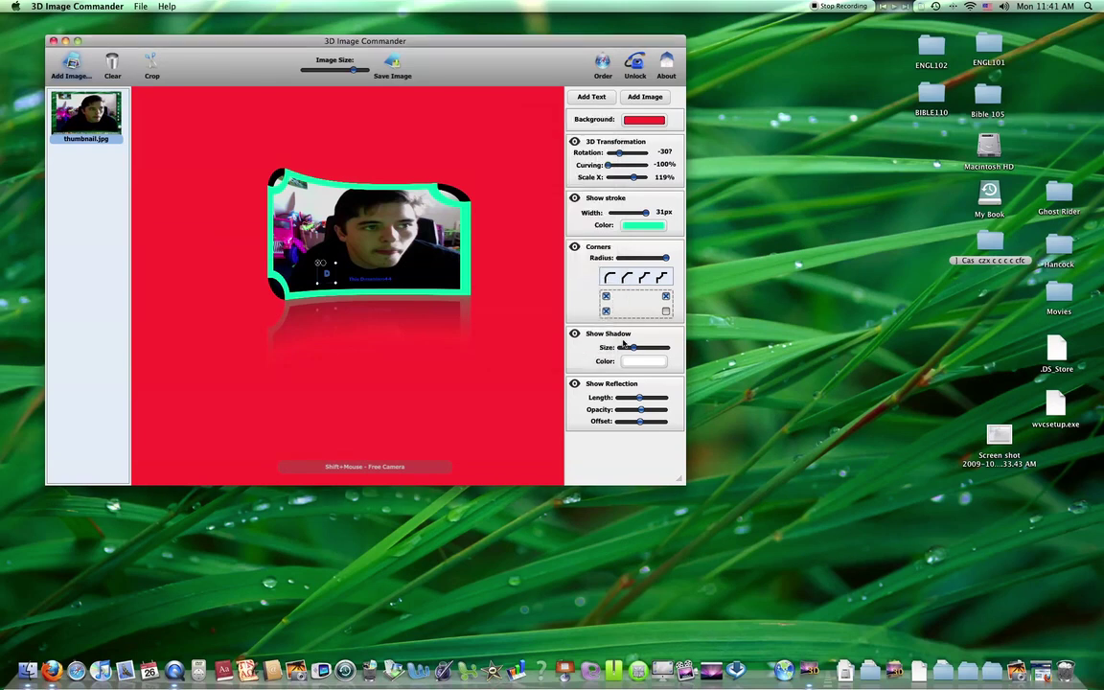
{"action": "left_click_drag", "start_coordinate": [633, 349], "coordinate": [674, 352]}
Set the reflection to maximum length, clearly visible opacity, and a slightly lower offset.
{"action": "left_click_drag", "start_coordinate": [639, 397], "coordinate": [666, 397]}
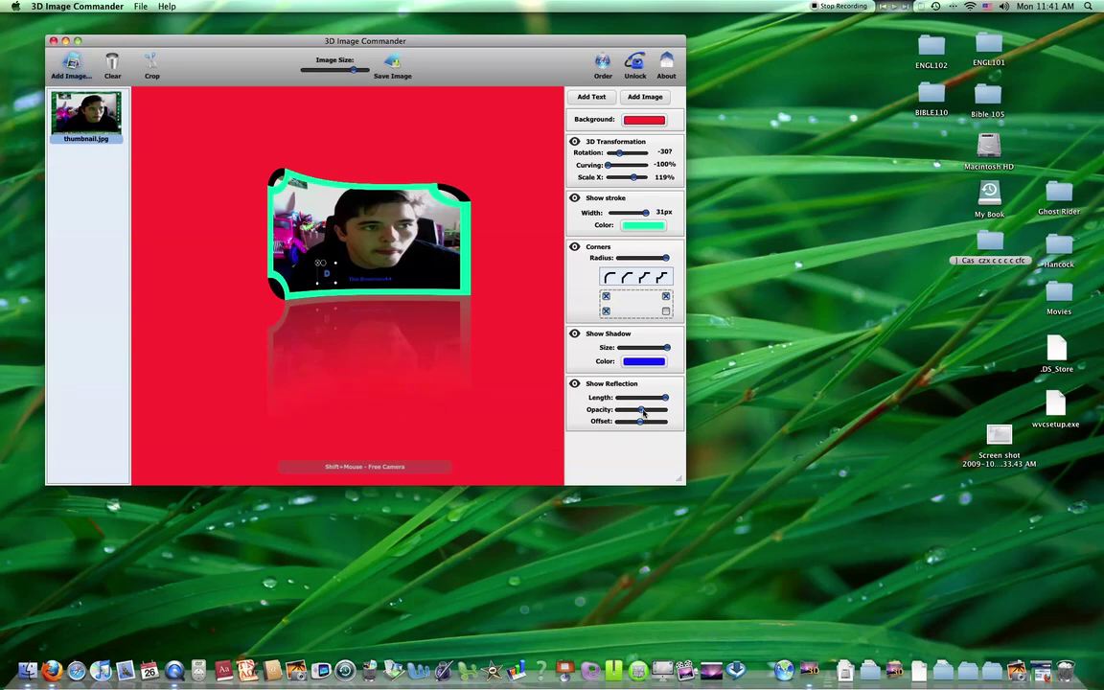
{"action": "left_click_drag", "start_coordinate": [643, 411], "coordinate": [629, 411]}
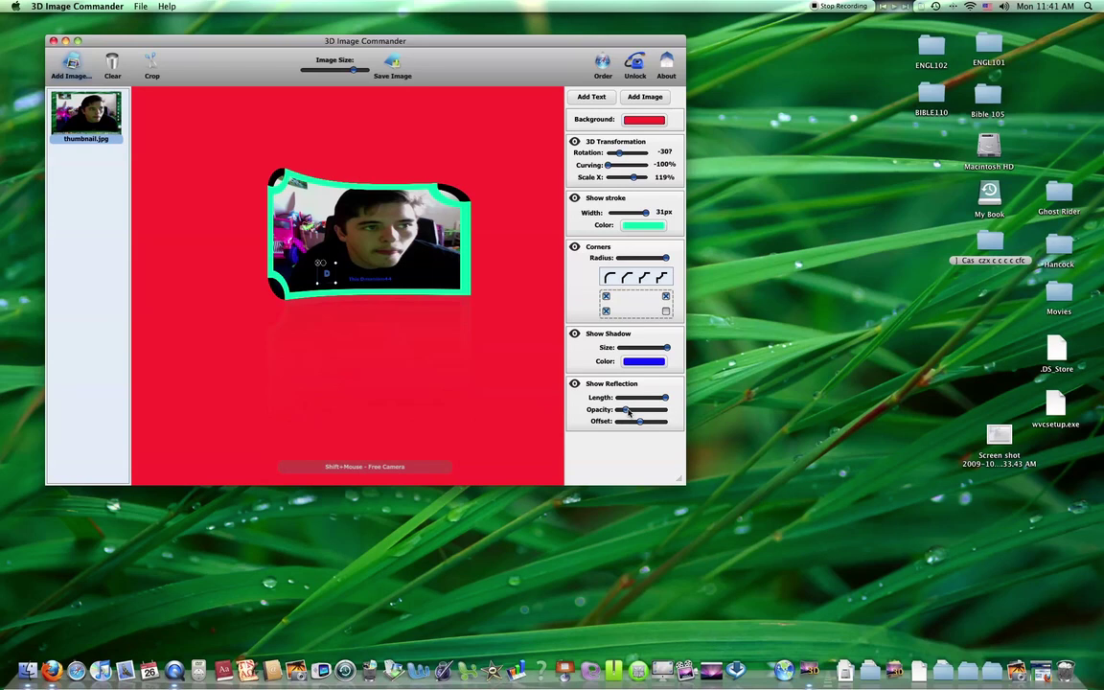
{"action": "left_click_drag", "start_coordinate": [627, 410], "coordinate": [667, 411]}
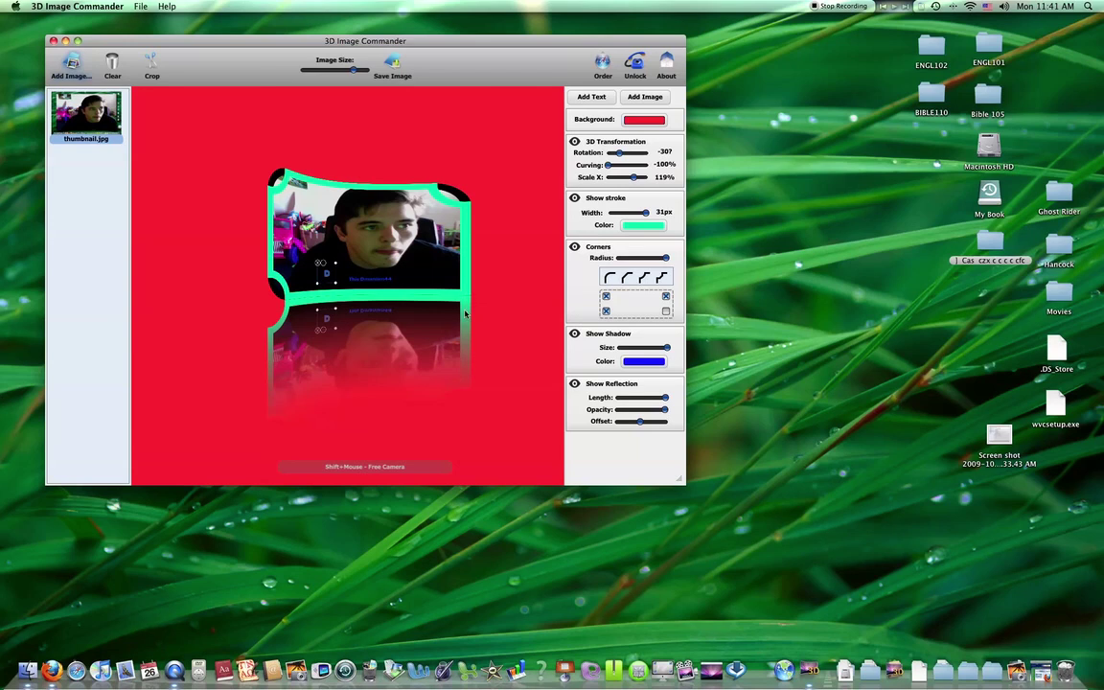
{"action": "left_click_drag", "start_coordinate": [640, 421], "coordinate": [537, 387]}
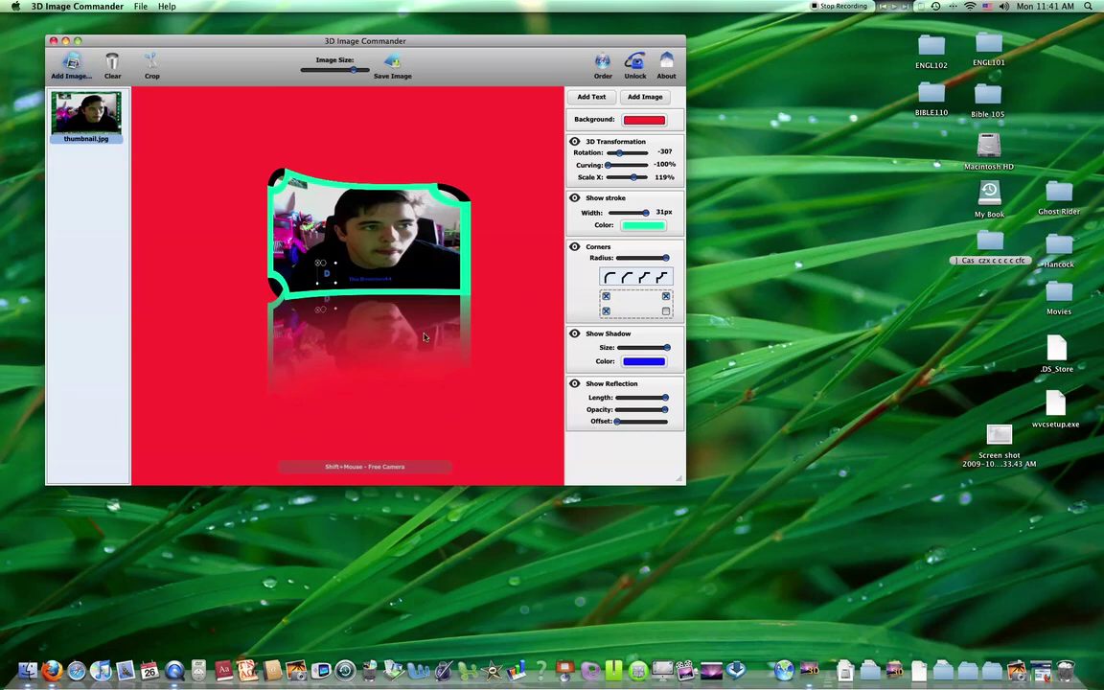
Rotate the curved webcam photo slightly around its vertical axis so it faces forward.
{"action": "mouse_move", "coordinate": [415, 317]}
{"action": "left_mouse_down"}
{"action": "mouse_move", "coordinate": [346, 320]}
{"action": "mouse_move", "coordinate": [393, 273]}
{"action": "mouse_move", "coordinate": [353, 233]}
{"action": "mouse_move", "coordinate": [402, 219]}
{"action": "mouse_move", "coordinate": [309, 285]}
{"action": "mouse_move", "coordinate": [345, 307]}
{"action": "mouse_move", "coordinate": [314, 389]}
{"action": "mouse_move", "coordinate": [397, 372]}
{"action": "mouse_move", "coordinate": [417, 402]}
{"action": "mouse_move", "coordinate": [503, 446]}
{"action": "mouse_move", "coordinate": [503, 429]}
{"action": "mouse_move", "coordinate": [444, 423]}
{"action": "mouse_move", "coordinate": [416, 367]}
{"action": "mouse_move", "coordinate": [412, 324]}
{"action": "left_mouse_up"}
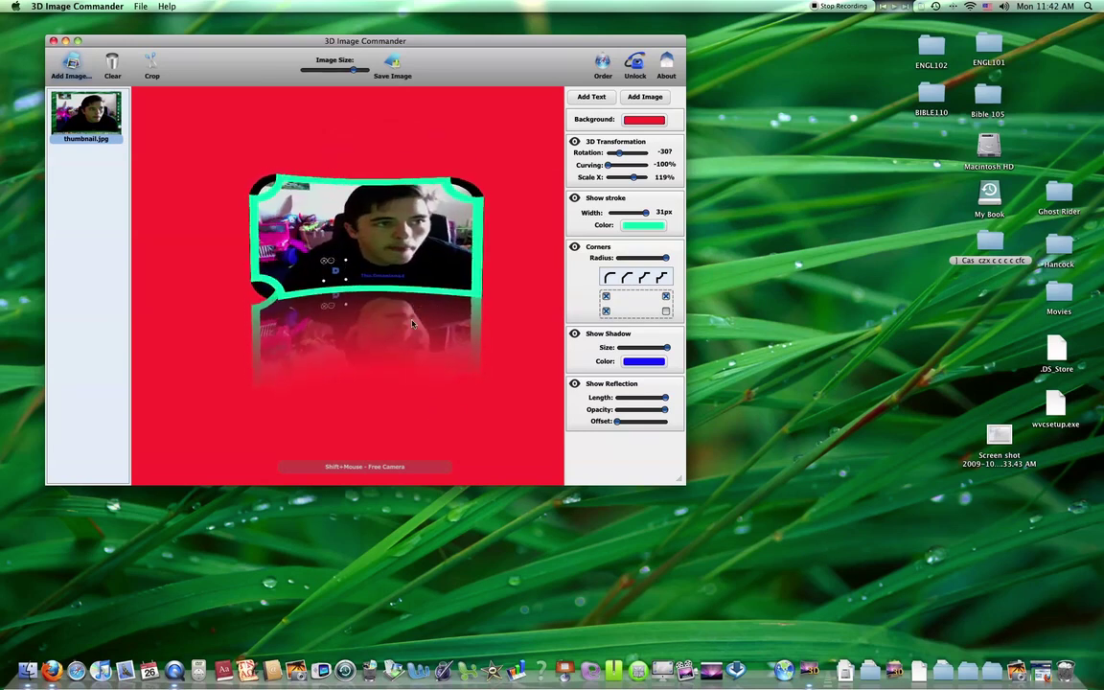
{"action": "left_click", "coordinate": [174, 671]}
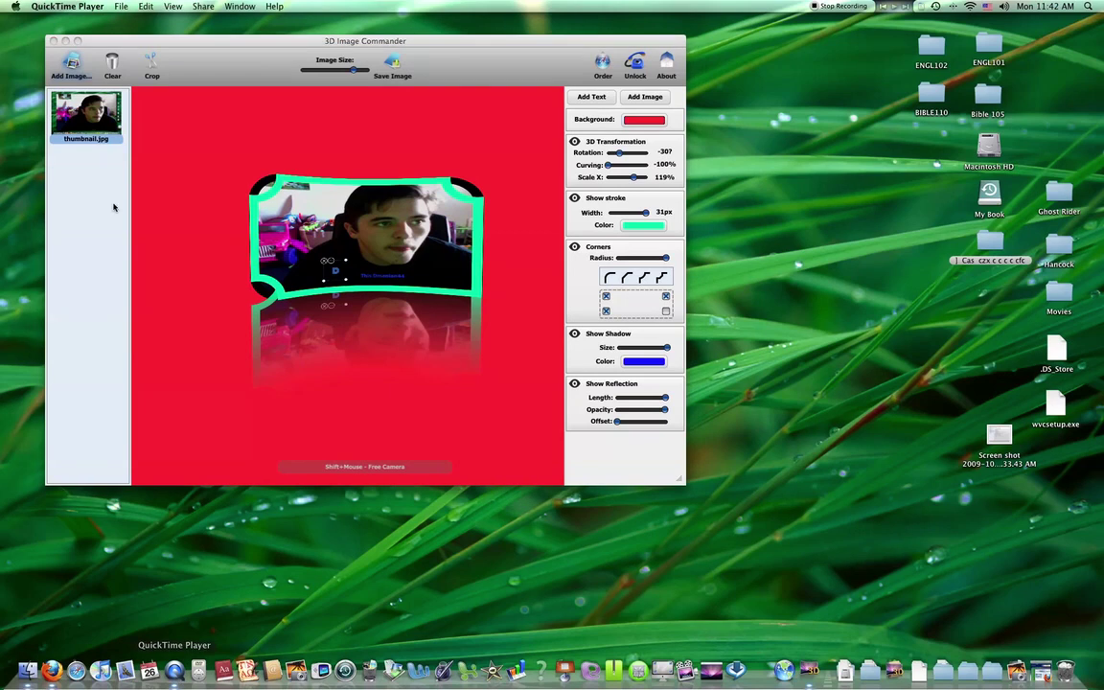
{"action": "left_click", "coordinate": [121, 7]}
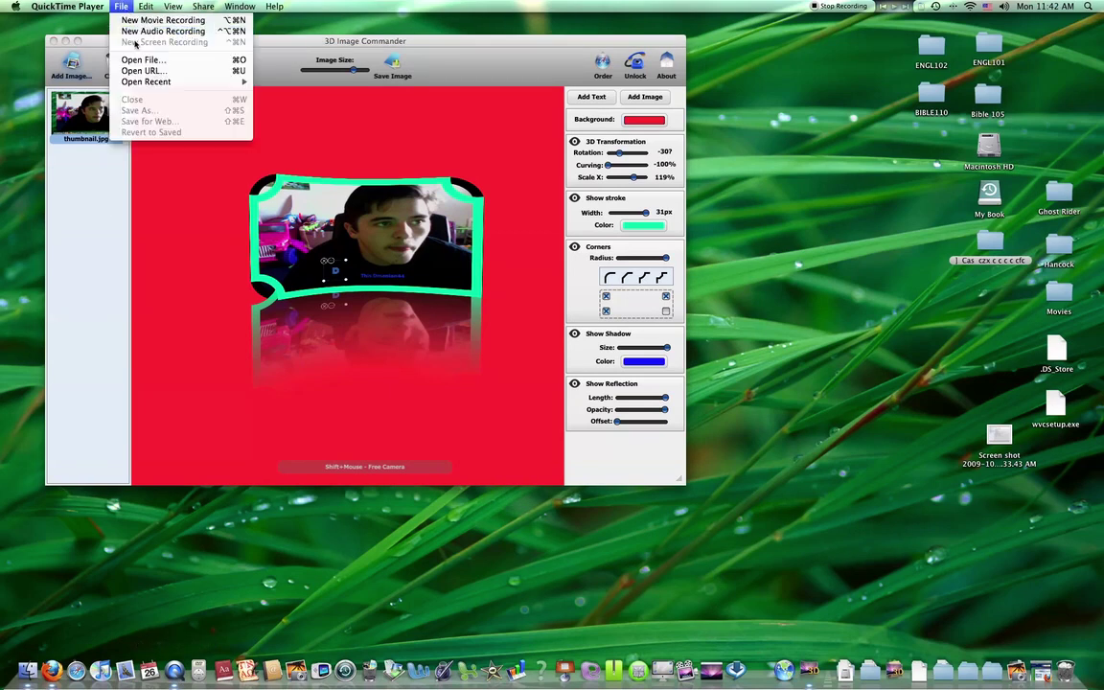
{"action": "left_click", "coordinate": [643, 26]}
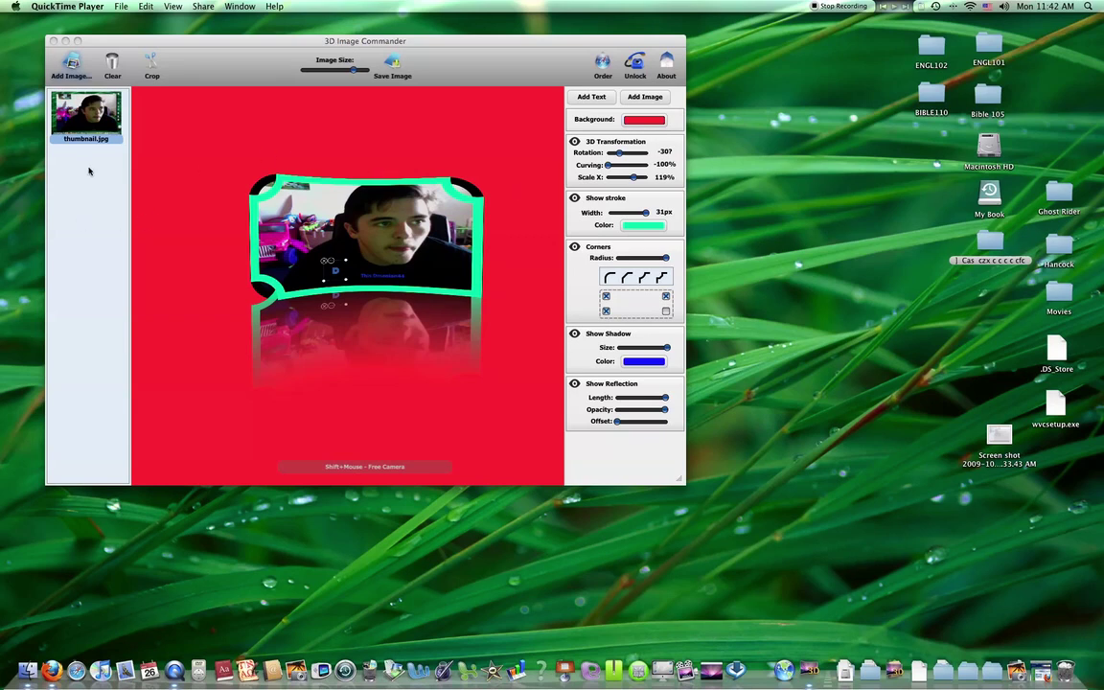
{"action": "left_click", "coordinate": [74, 216]}
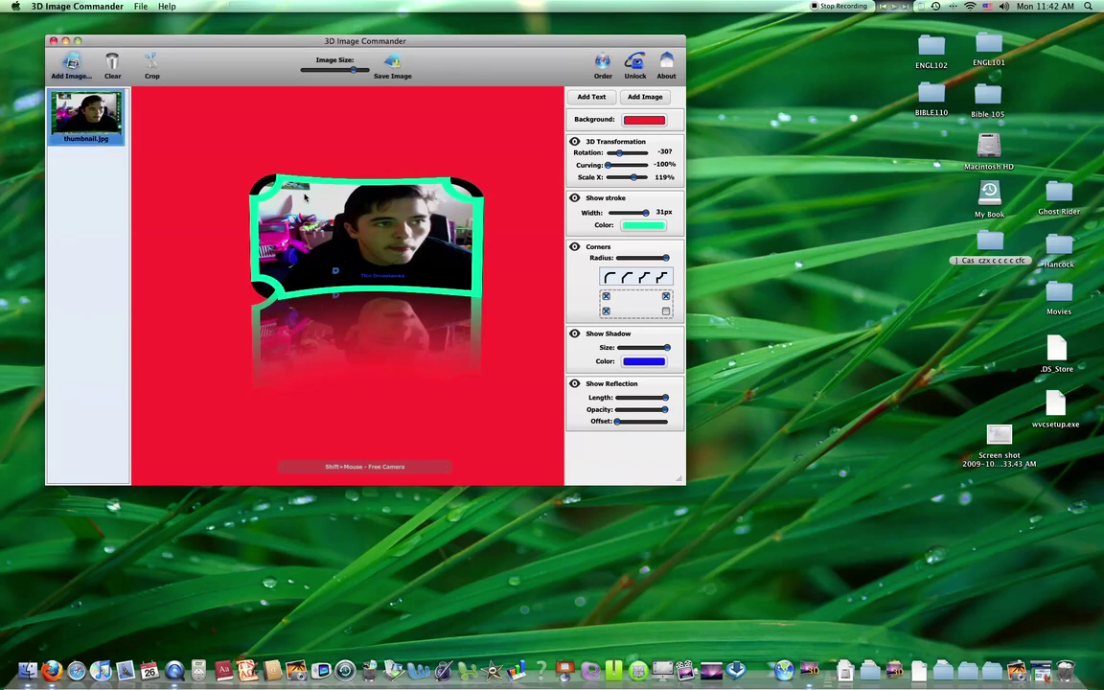
Clear the webcam photo, cancel the Add Image dialog, then move the window aside and close 3D Image Commander.
{"action": "left_click", "coordinate": [111, 62]}
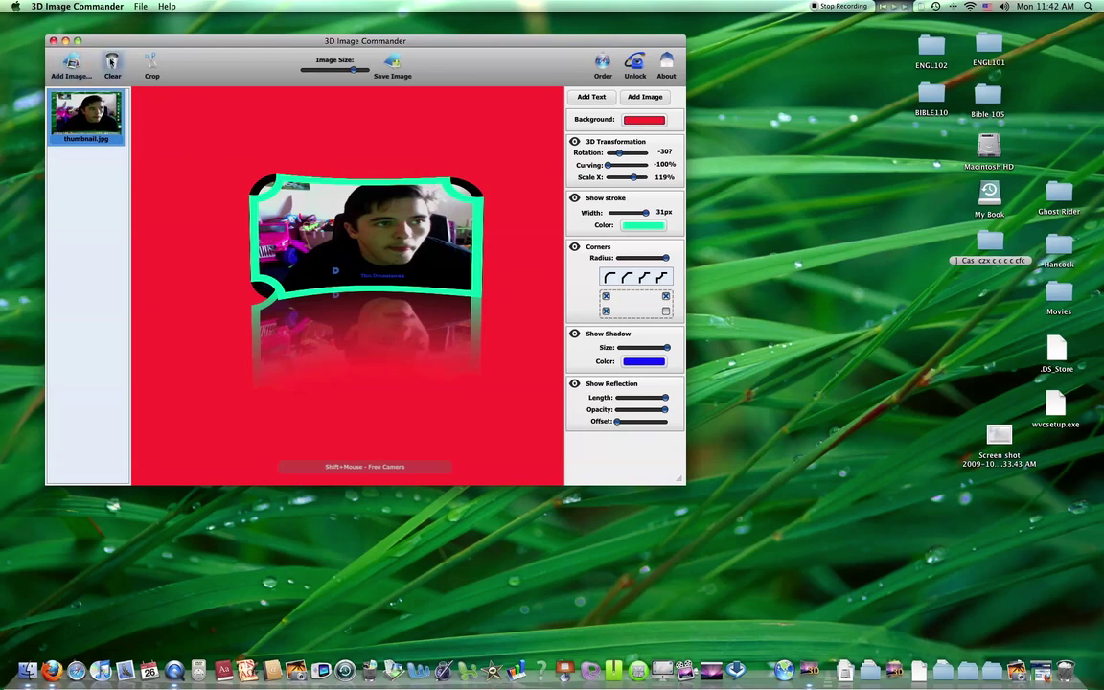
{"action": "left_click", "coordinate": [114, 65]}
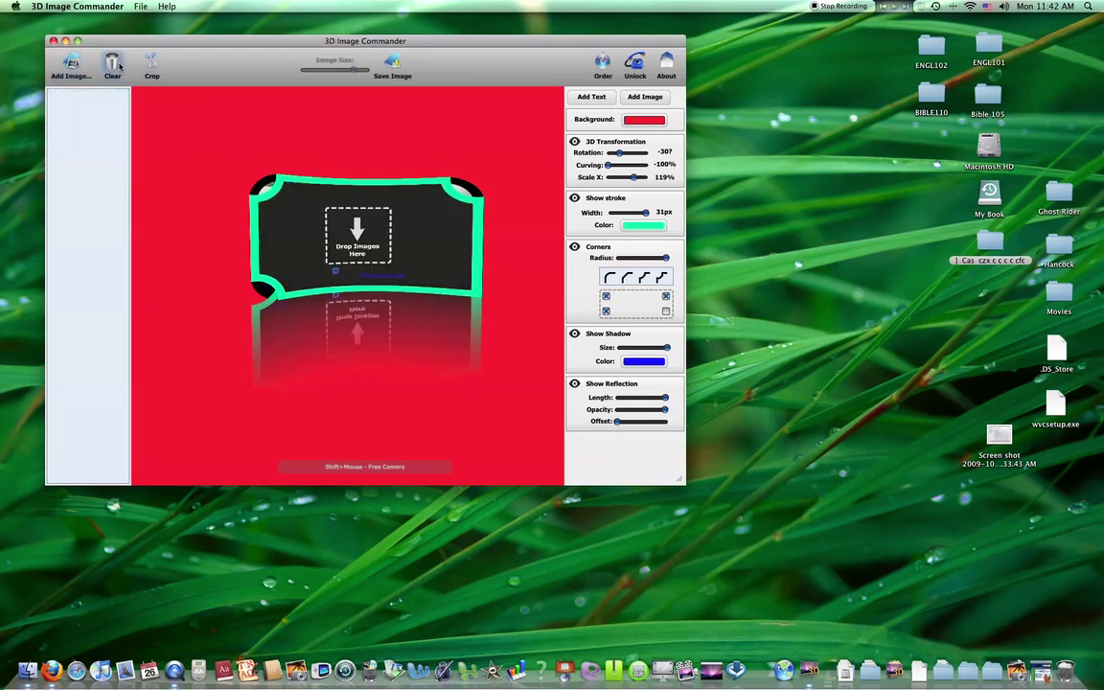
{"action": "left_click", "coordinate": [69, 64]}
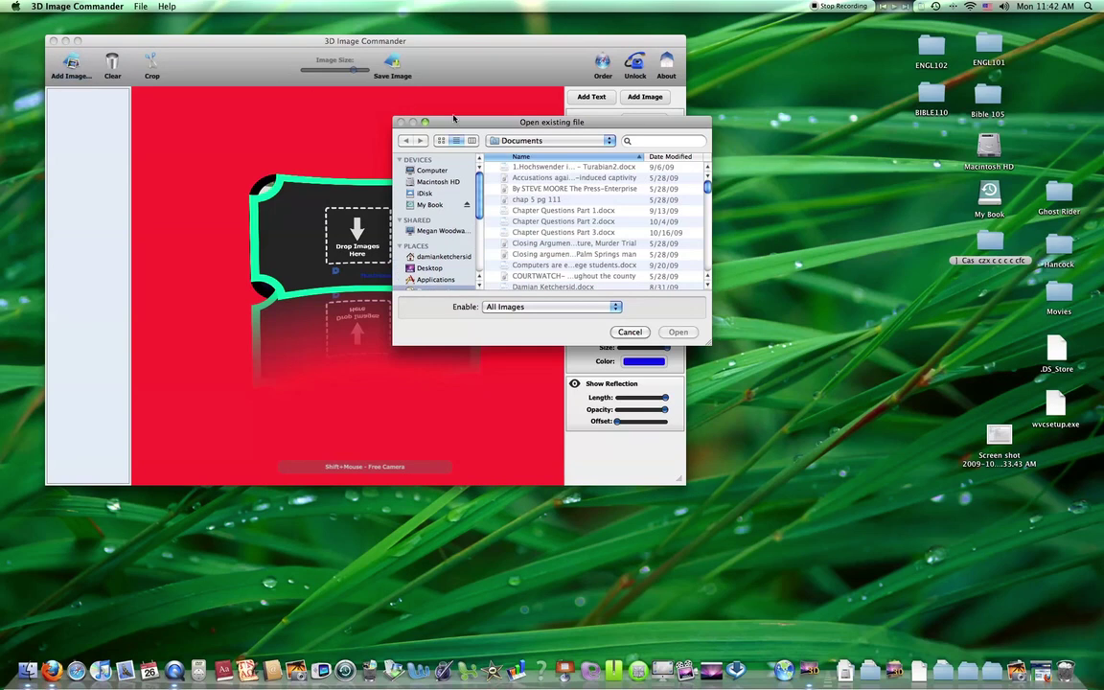
{"action": "left_click", "coordinate": [629, 331]}
{"action": "left_click_drag", "start_coordinate": [554, 43], "coordinate": [697, 71]}
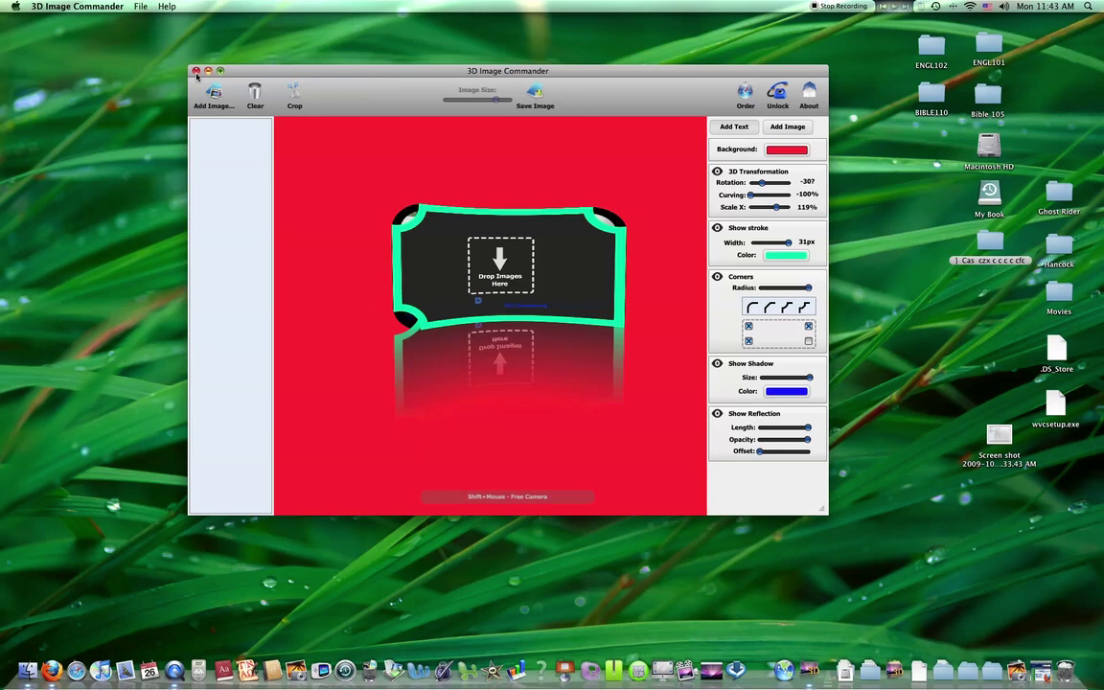
{"action": "left_click", "coordinate": [195, 71]}
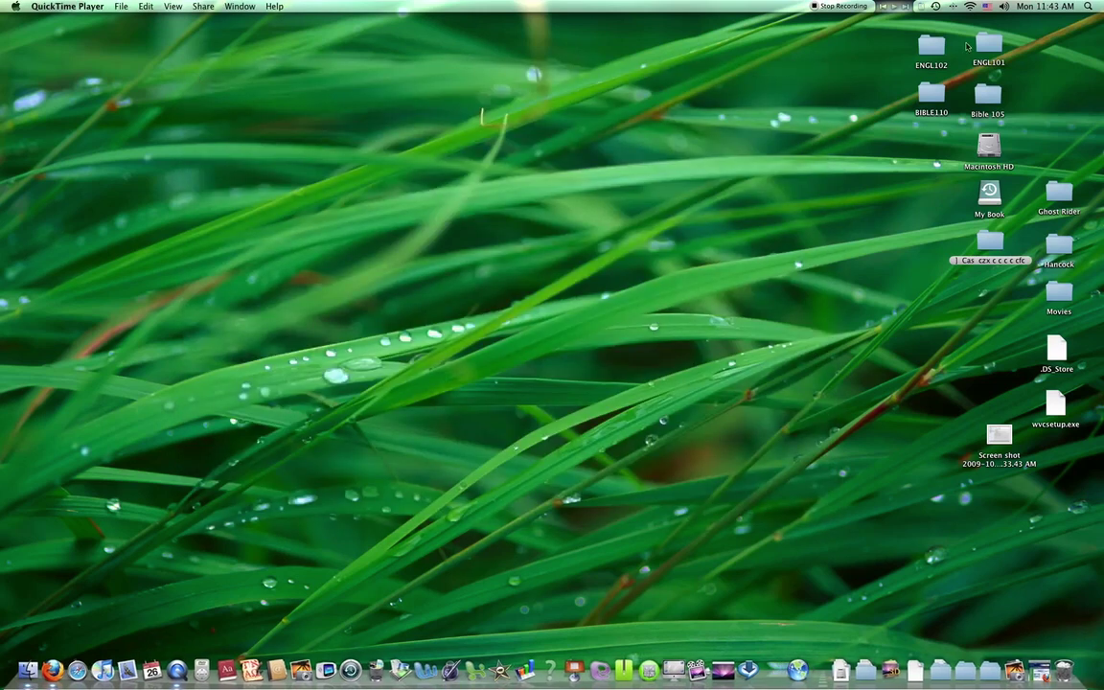